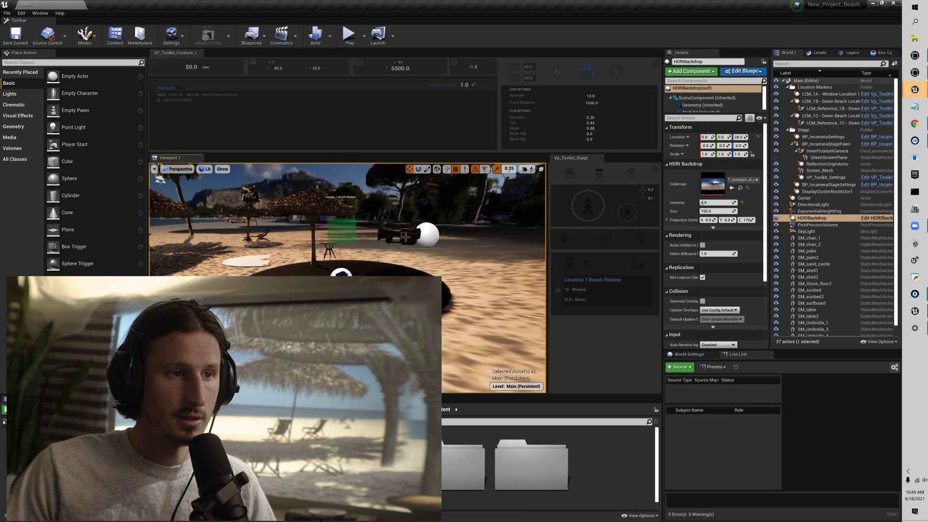
Assign InnerFrustumCamera as VP_Toolkit_Settings' Frustum Camera, then select BP_IncameraSettings
click(405, 237)
right_drag(405, 237, 405, 271)
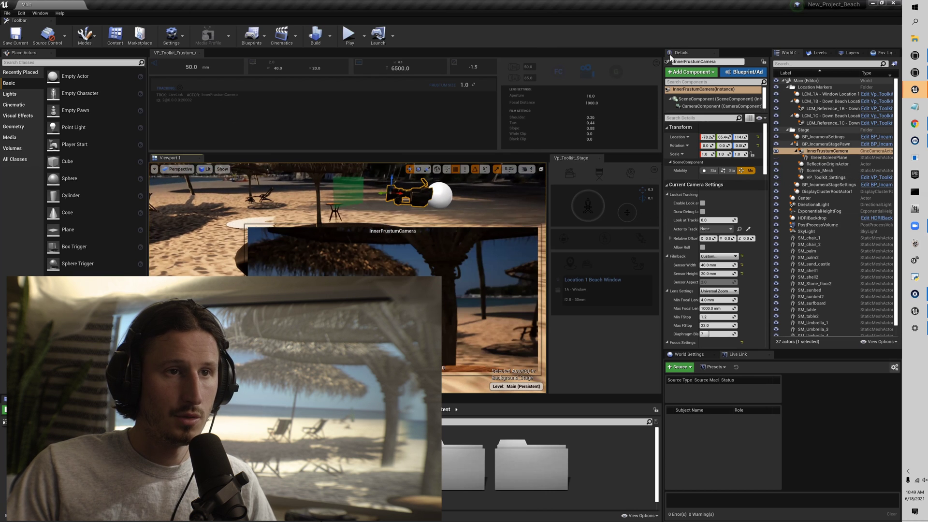
click(655, 63)
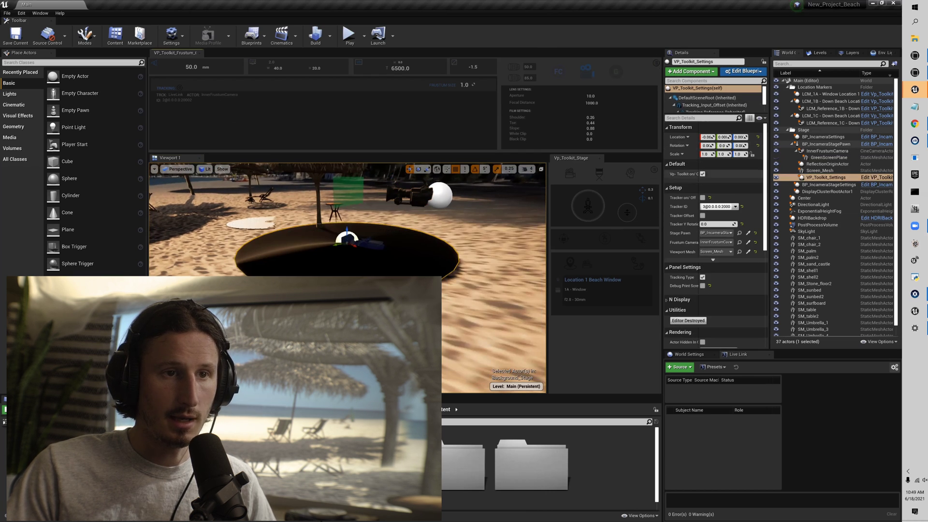
scroll(715, 222, down, 3)
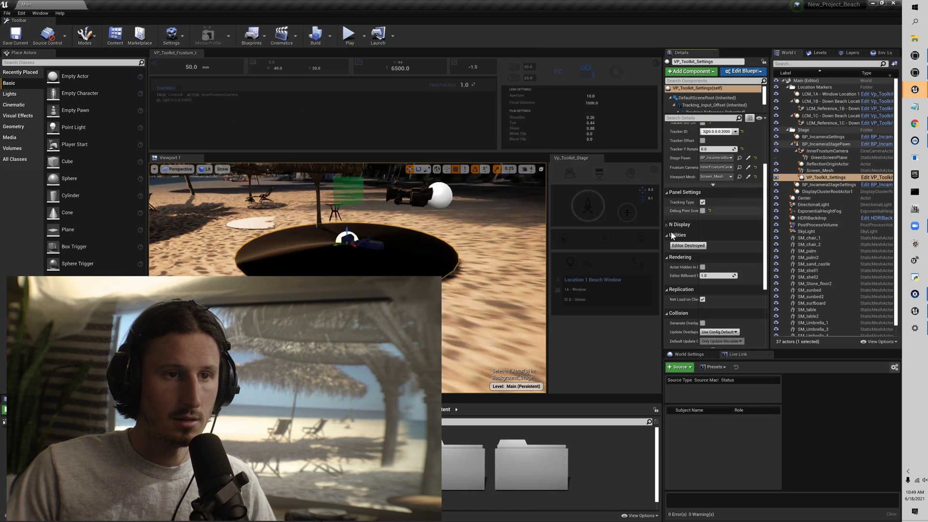
scroll(701, 188, up, 1)
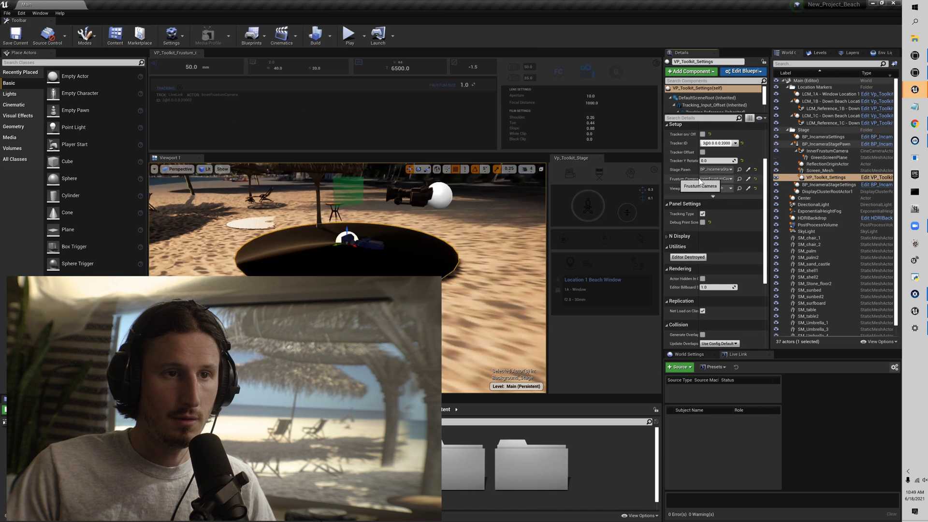
click(710, 179)
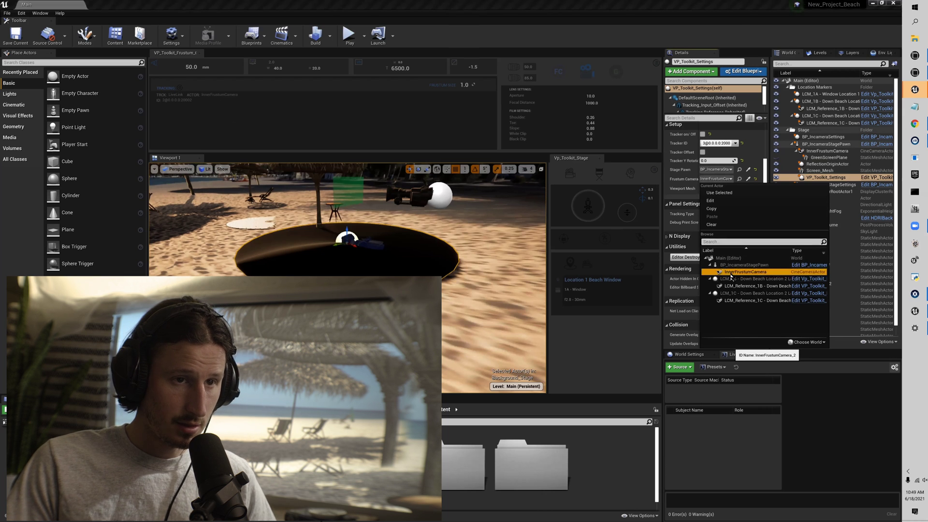
click(745, 272)
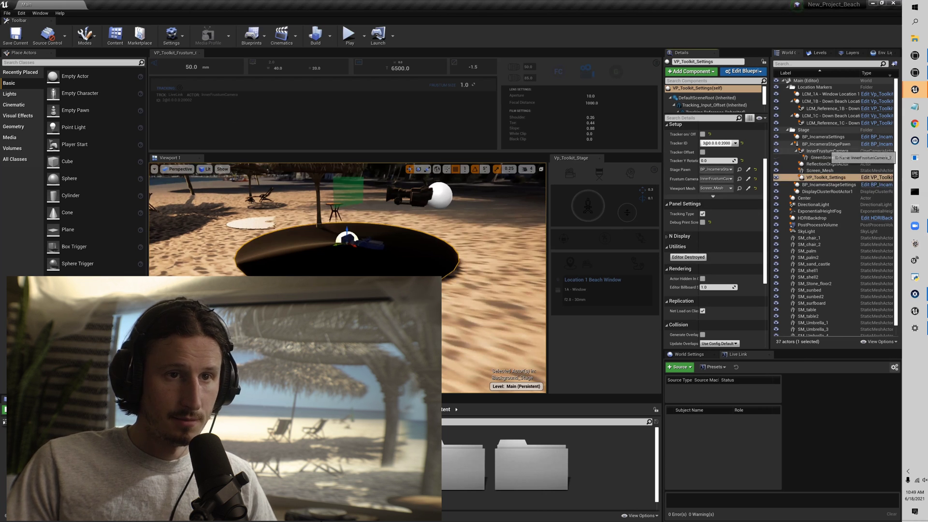
click(819, 137)
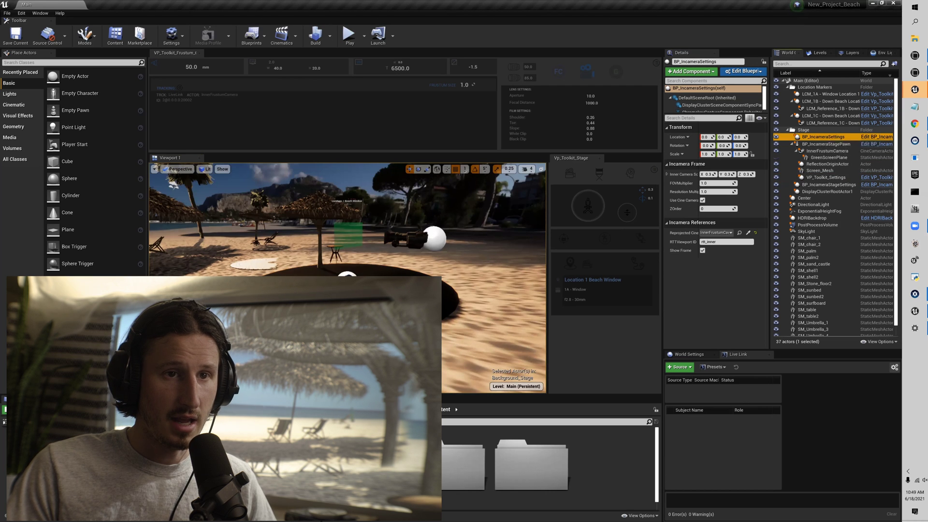
Focus on the referenced InnerFrustumCamera and uncheck Show Frame on BP_IncameraSettings
click(716, 233)
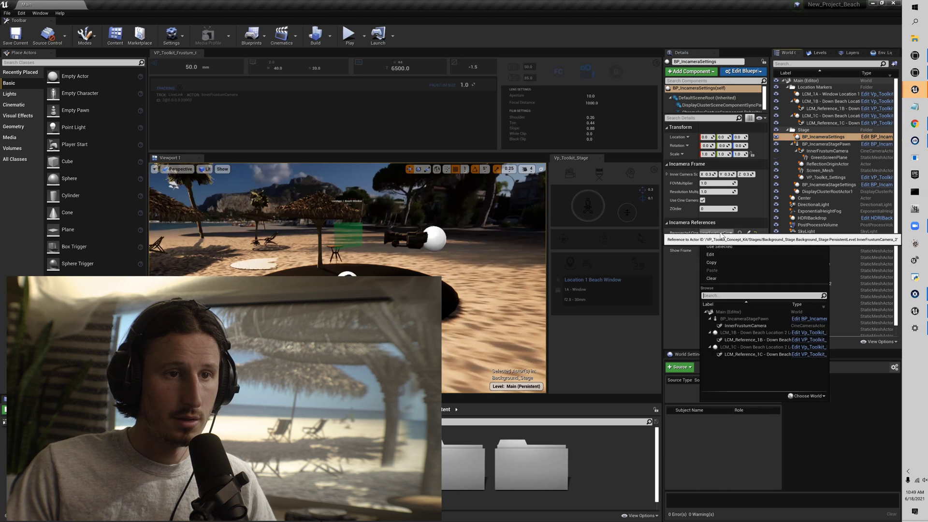
click(731, 328)
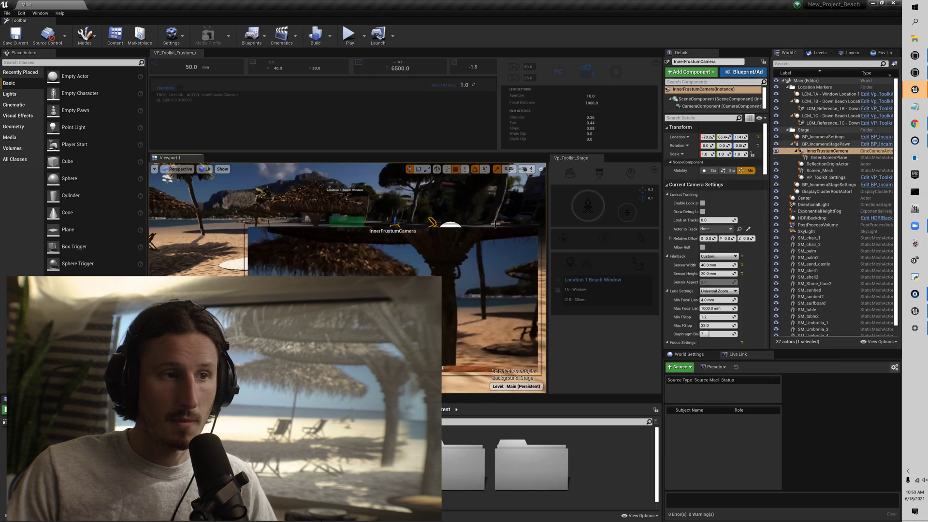
key(f)
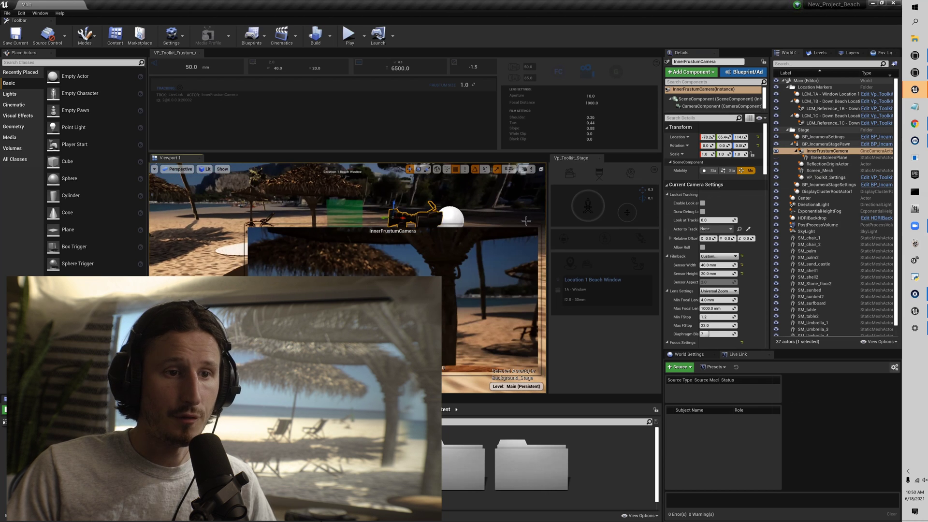
click(823, 136)
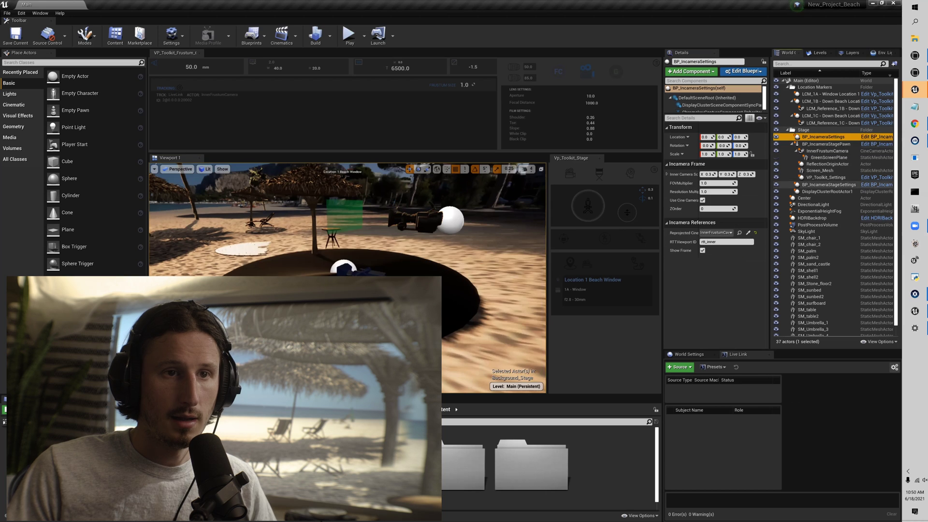
click(702, 250)
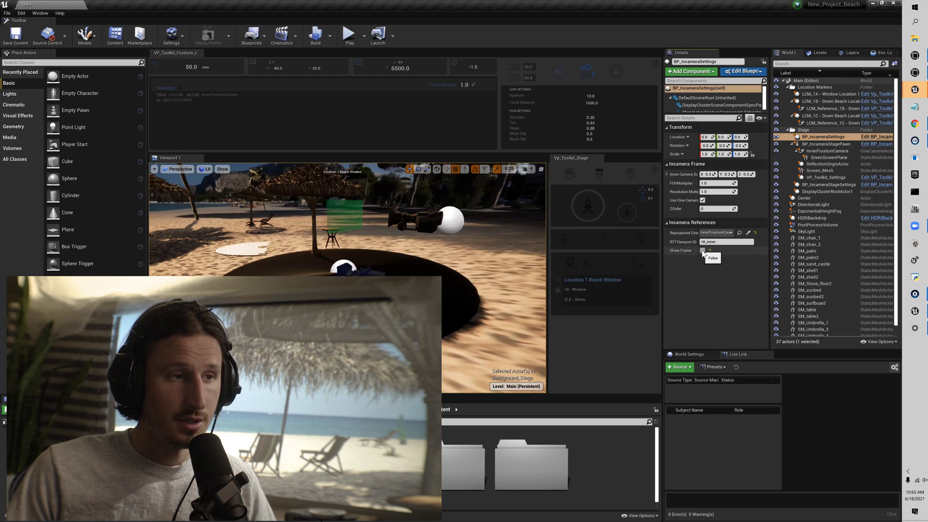
Drag InnerFrustumCamera to a new beach spot, Location X about -169
click(449, 221)
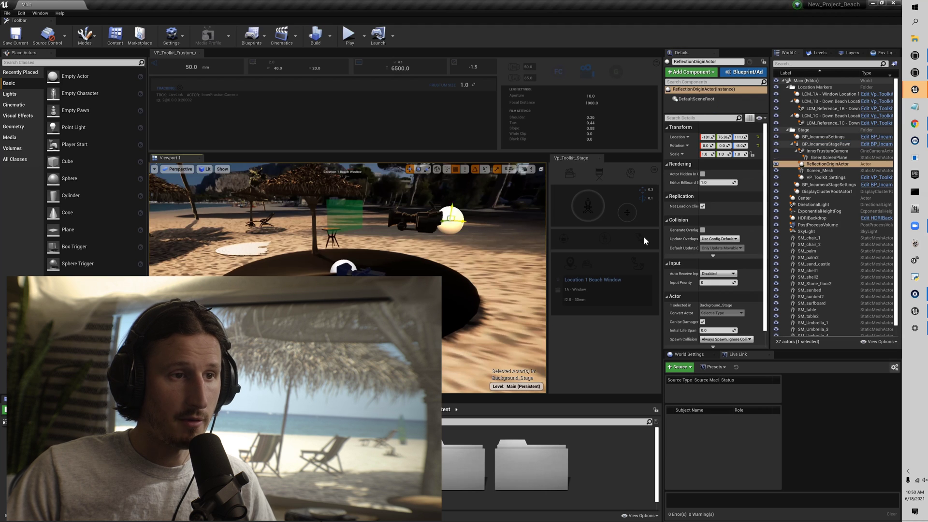
click(822, 137)
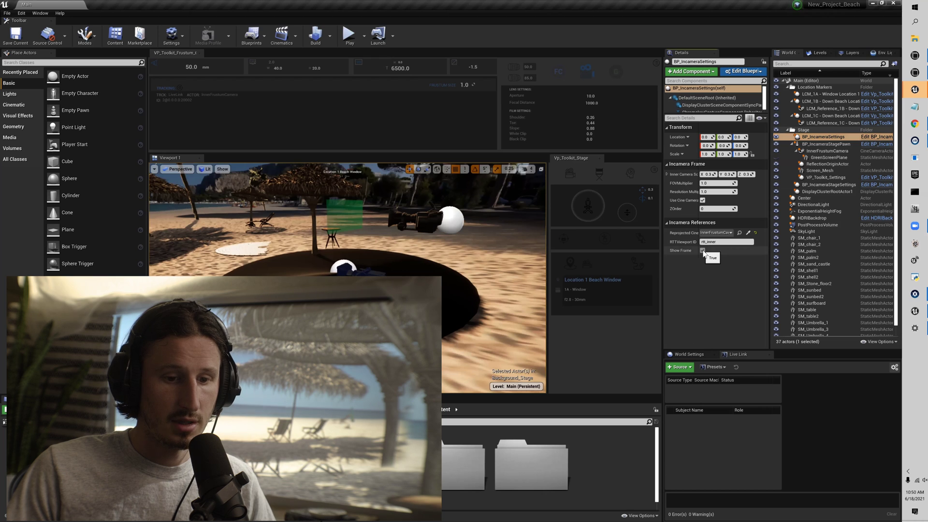
click(406, 215)
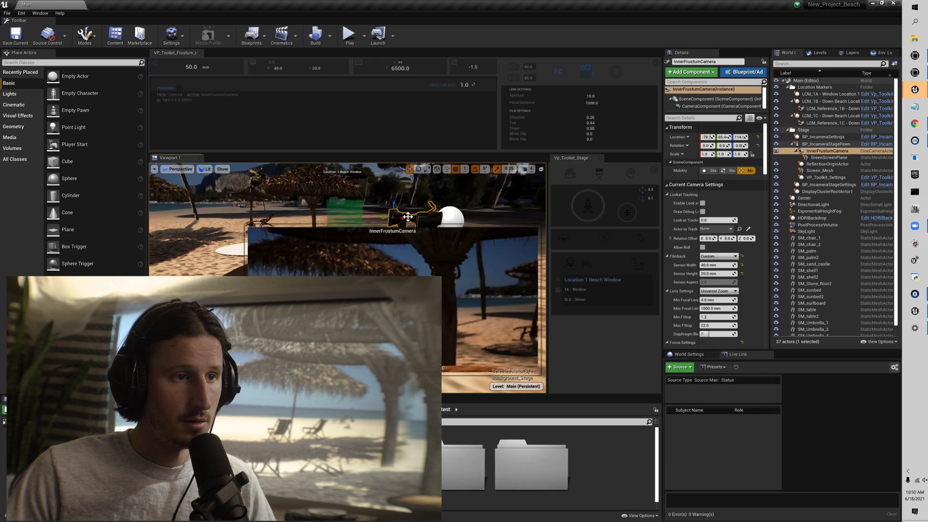
mouse_move(377, 207)
alt+mouse_down()
mouse_move(389, 199)
mouse_move(388, 212)
alt+mouse_up()
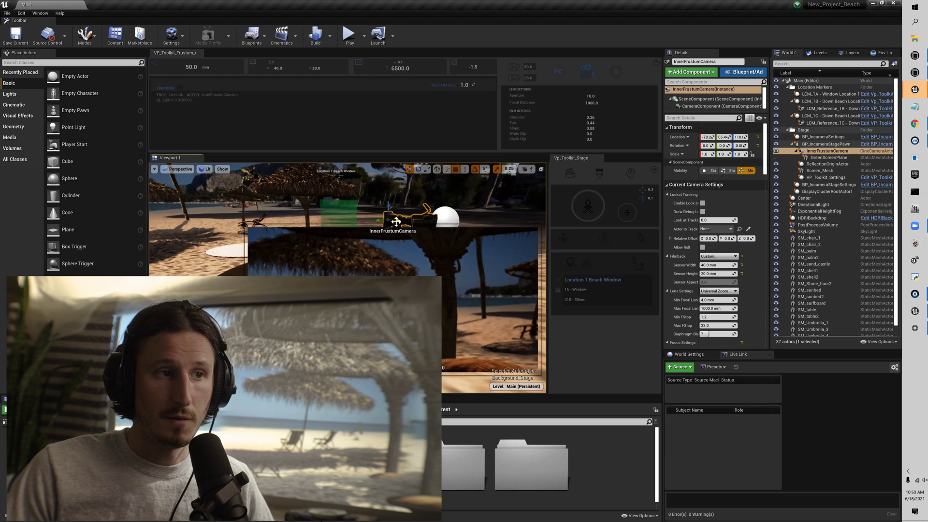
drag(396, 222, 417, 228)
right_drag(417, 228, 417, 227)
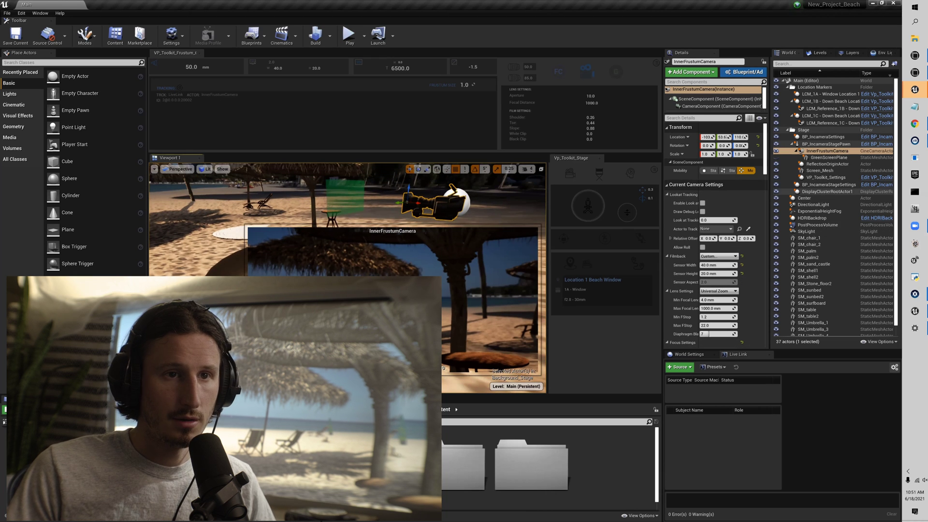
Turn Show Frame back on and move InnerFrustumCamera across the beach, then undo the move
click(823, 137)
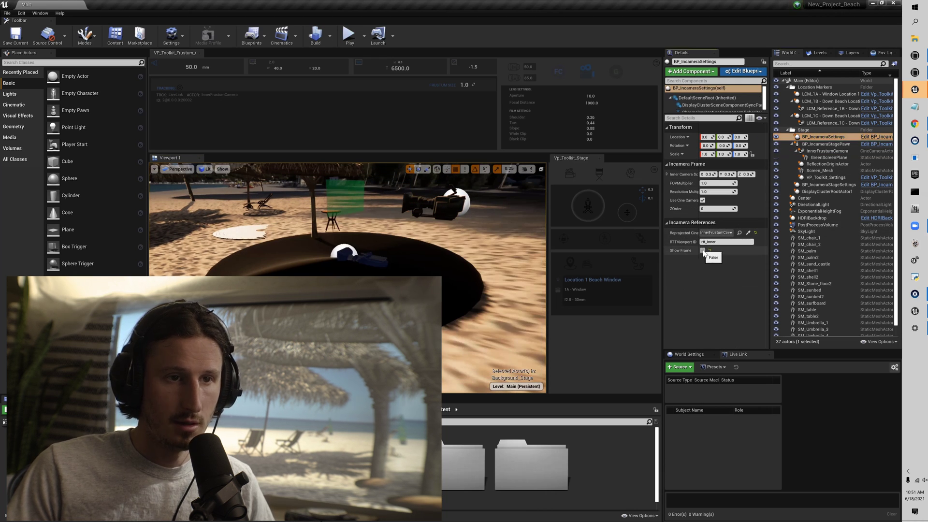
click(702, 250)
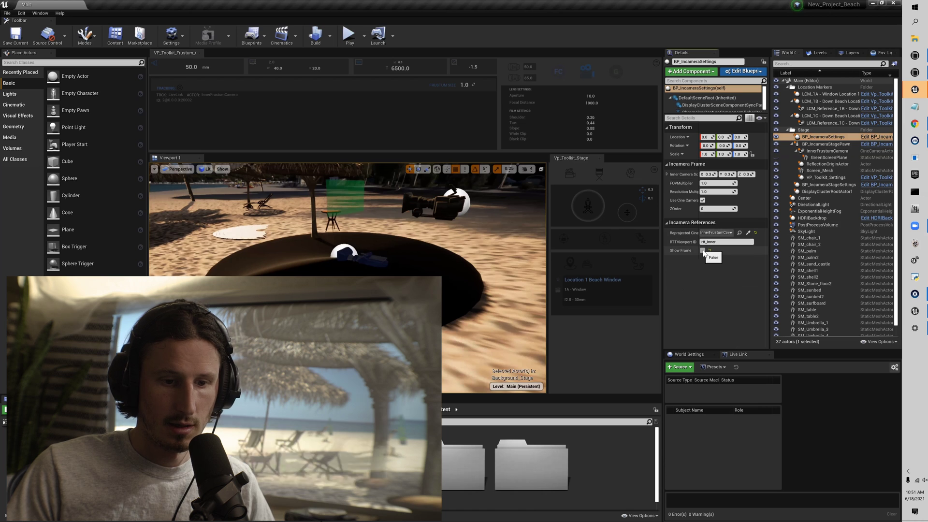
click(447, 205)
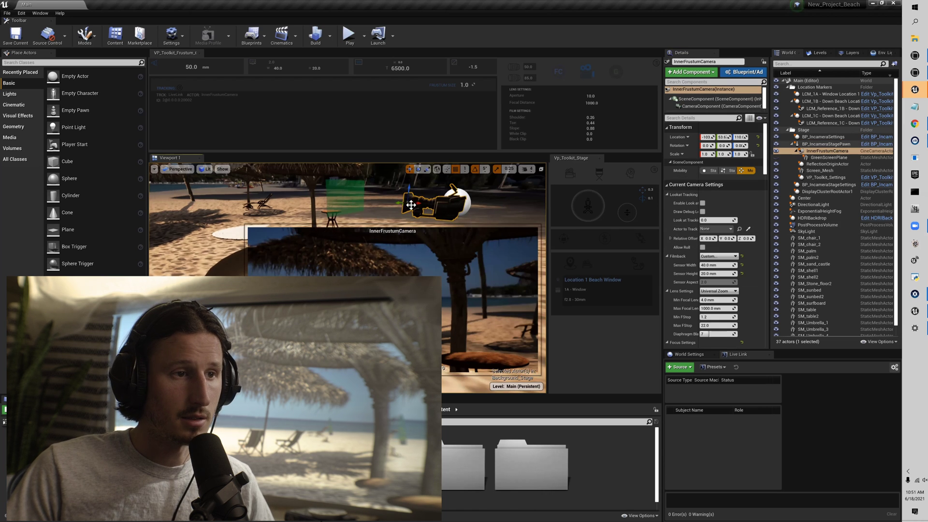
drag(428, 213, 478, 207)
key(ctrl+z)
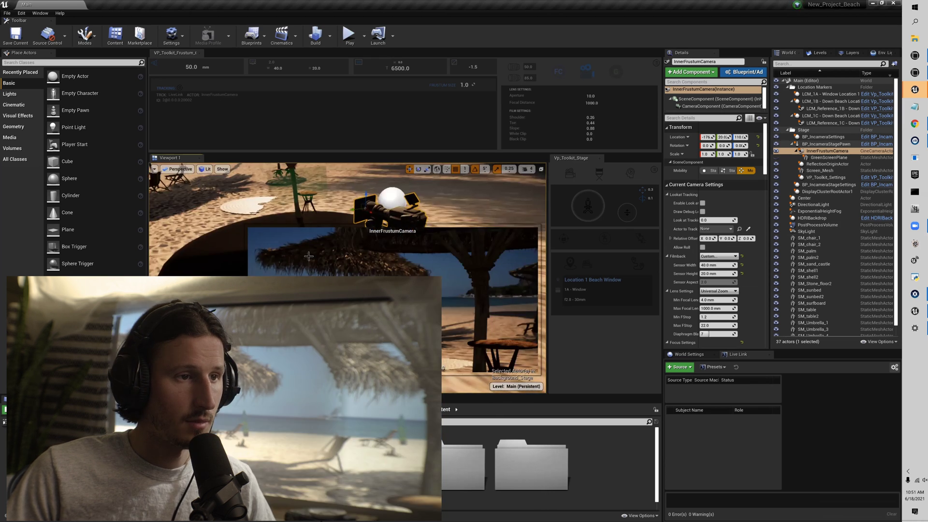
Place InnerFrustumCamera at a different beach spot and enter a 30 mm focal length
drag(368, 206, 392, 202)
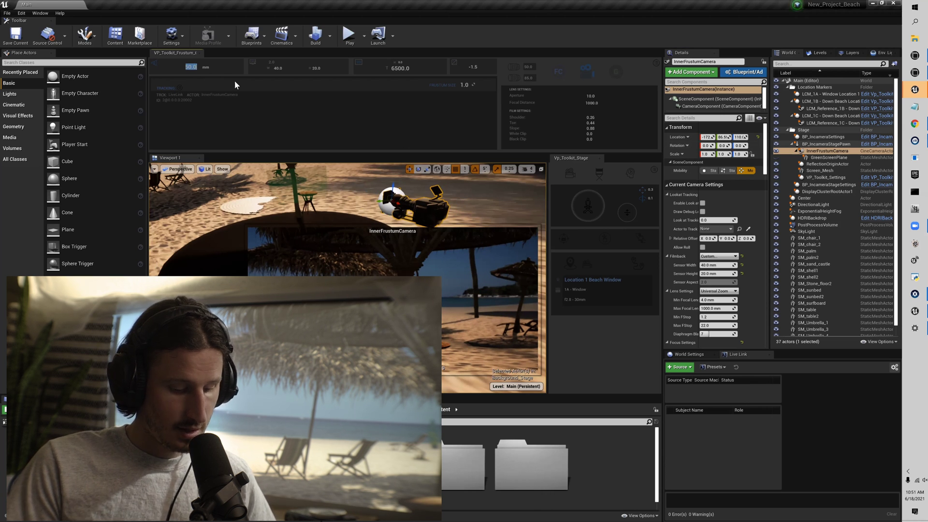
text(30)
key(Return)
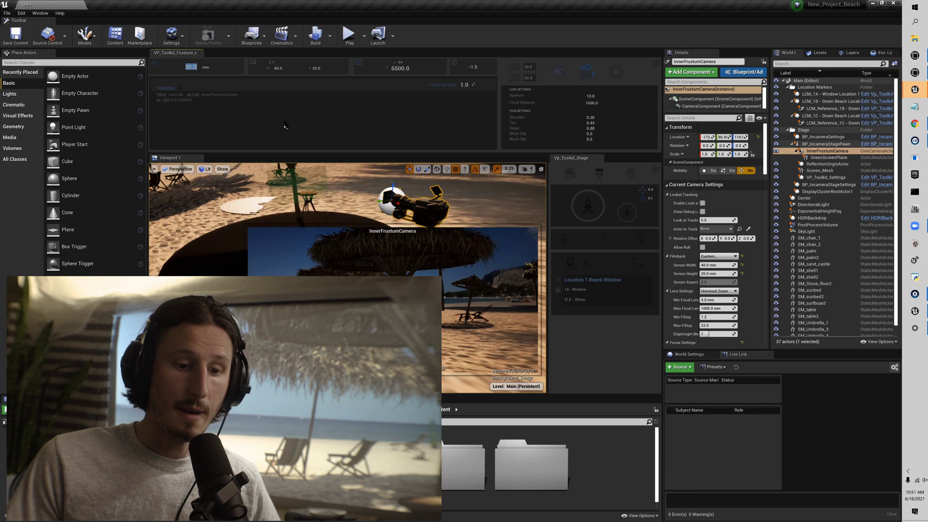
Keep the 30 mm focal length and uncheck Show Frame on BP_IncameraSettings
click(298, 166)
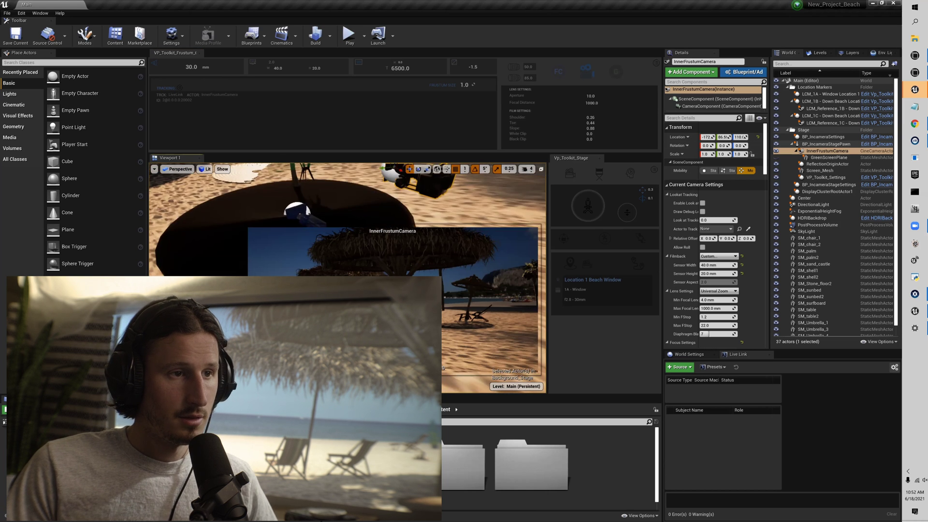
click(822, 137)
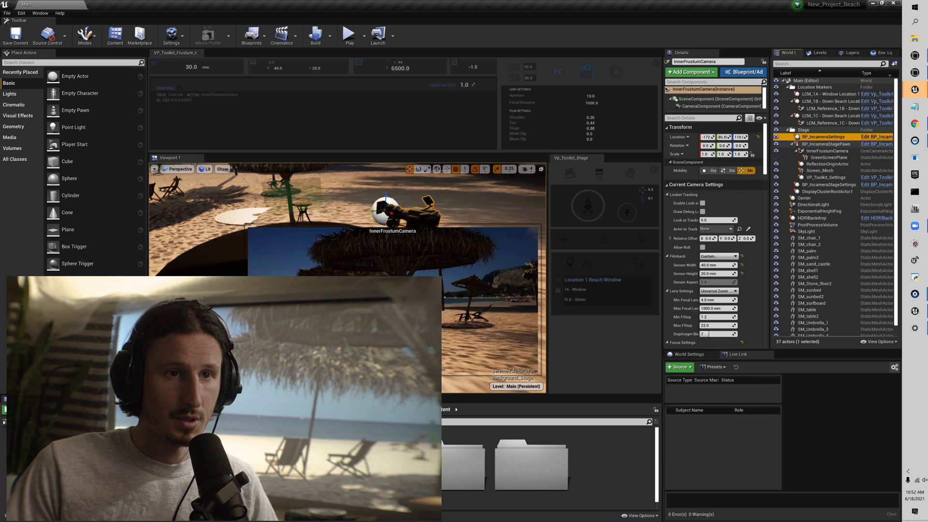
click(703, 251)
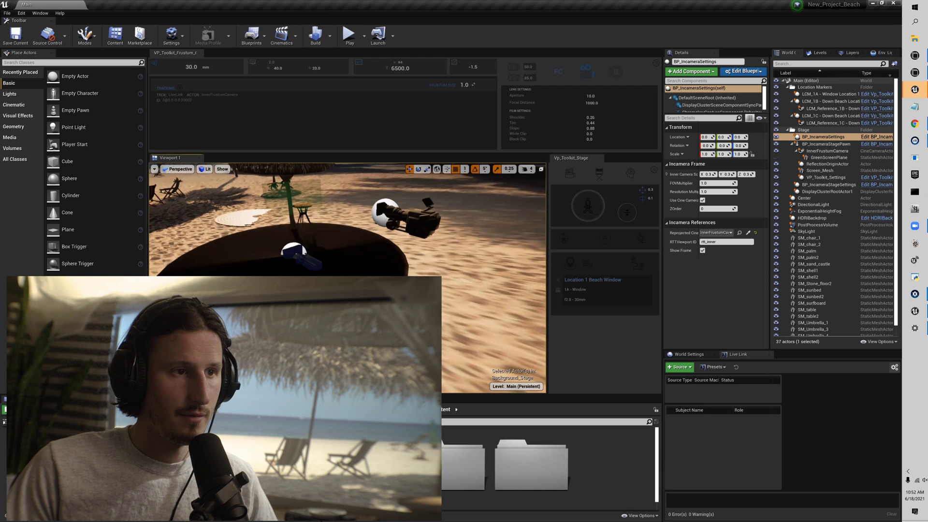
click(192, 67)
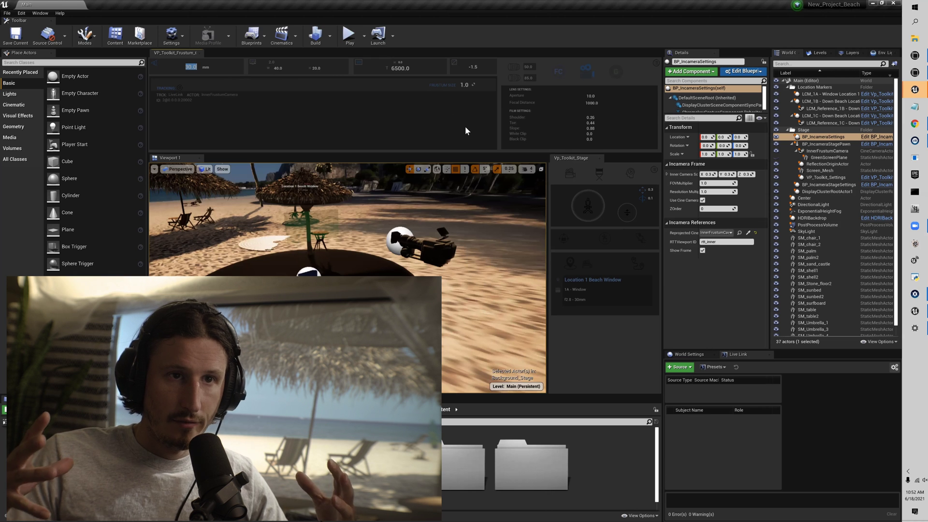
Scrub the focal length from 30 down to 20 and back to 30 mm, committing it
click(467, 85)
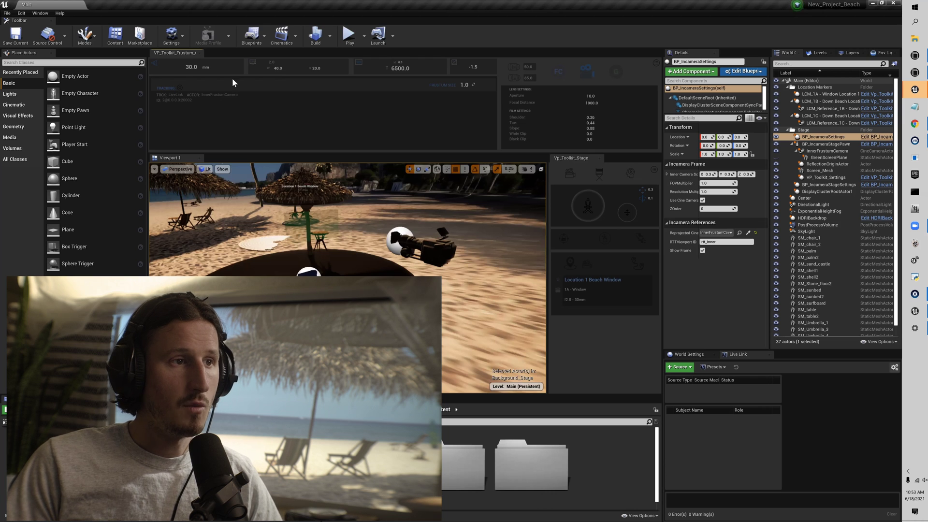
drag(188, 67, 191, 67)
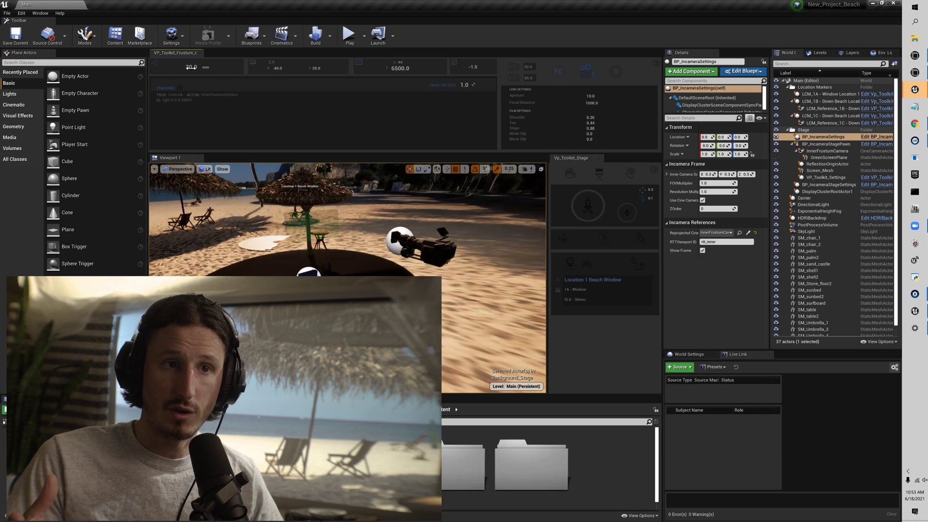
drag(191, 67, 208, 69)
click(208, 69)
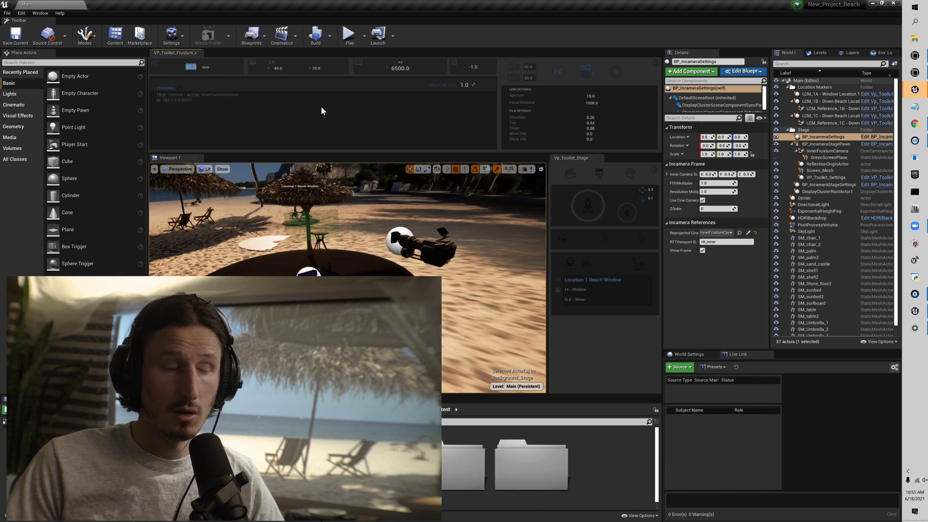
key(Tab)
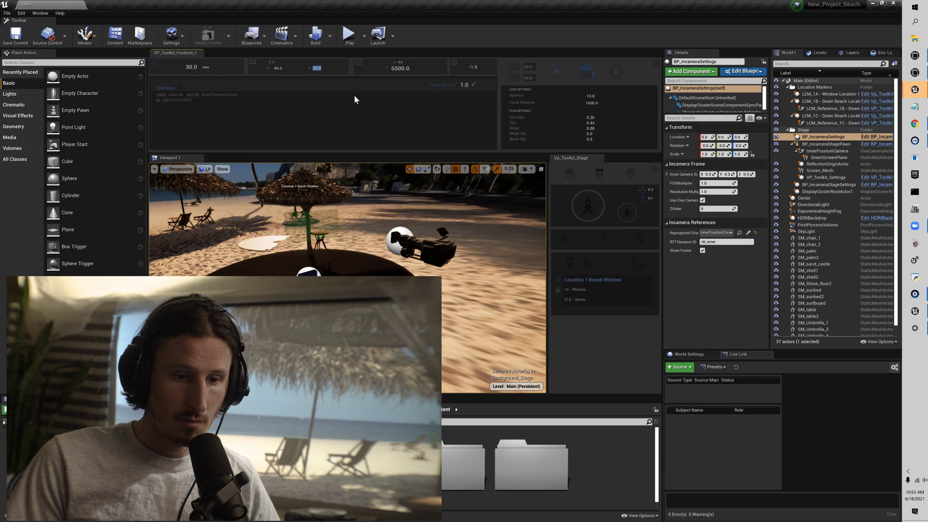
Replace the 40.0 spin box value with 51
click(190, 68)
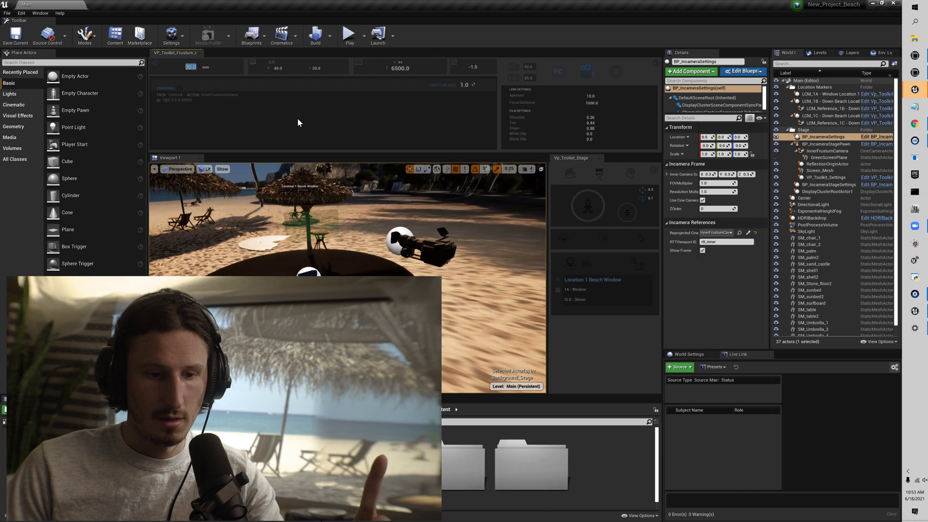
click(280, 68)
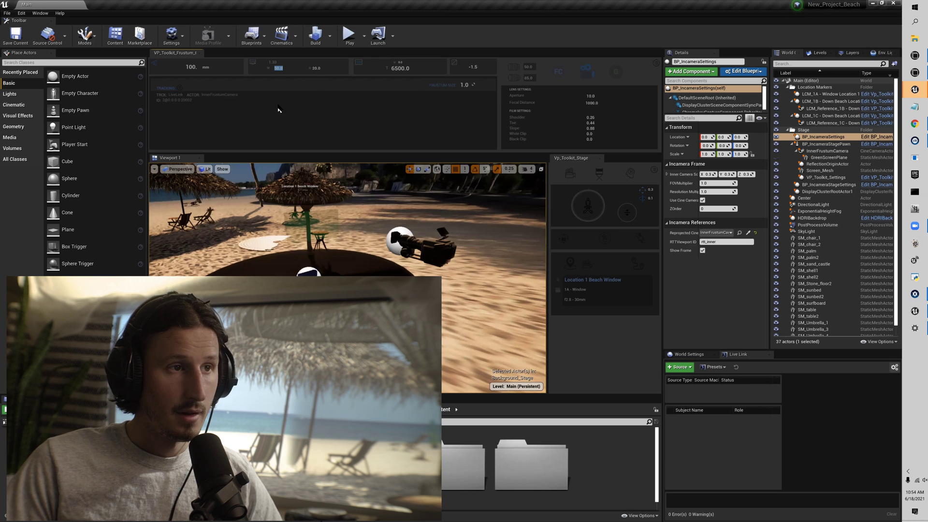
text(5)
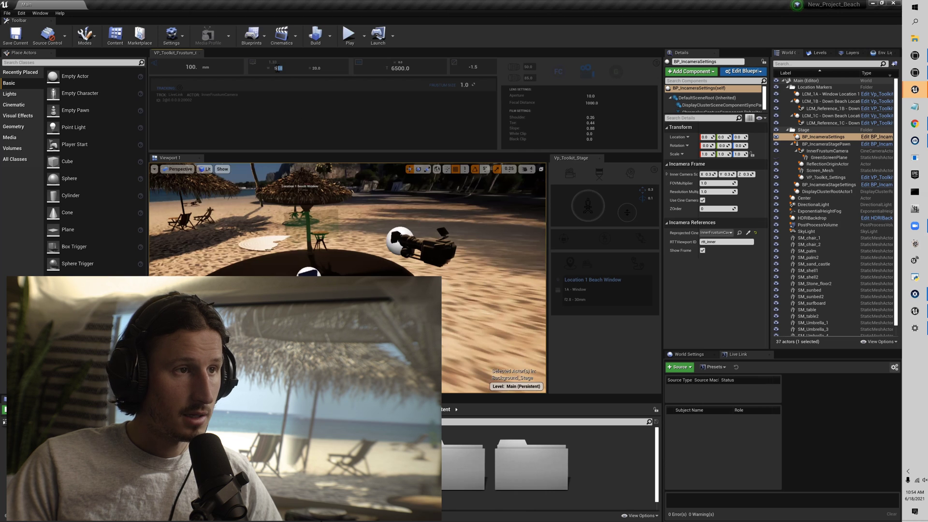
text(1)
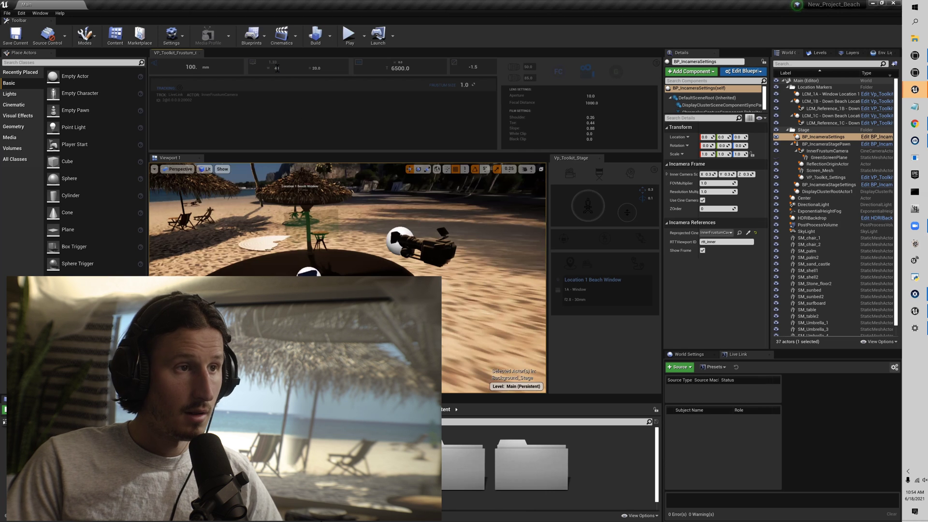
key(Return)
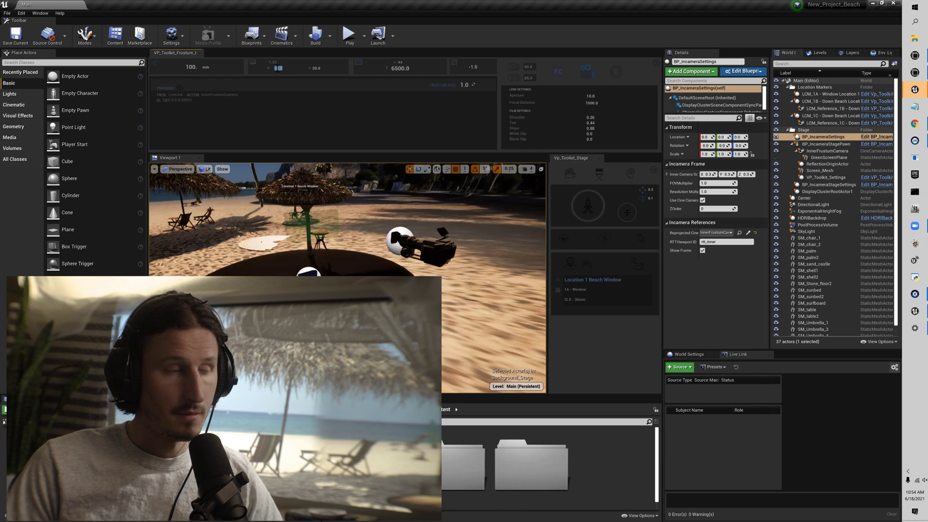
click(338, 109)
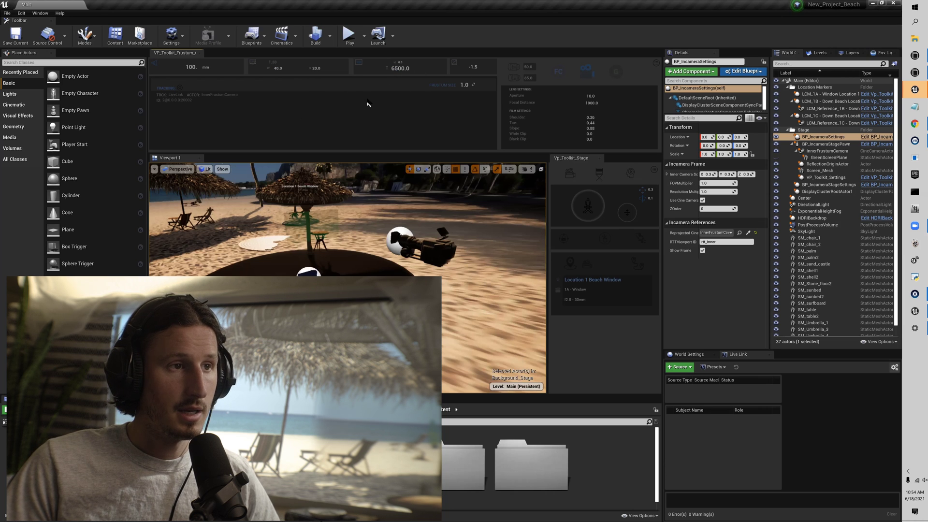
drag(399, 68, 404, 72)
text(6500)
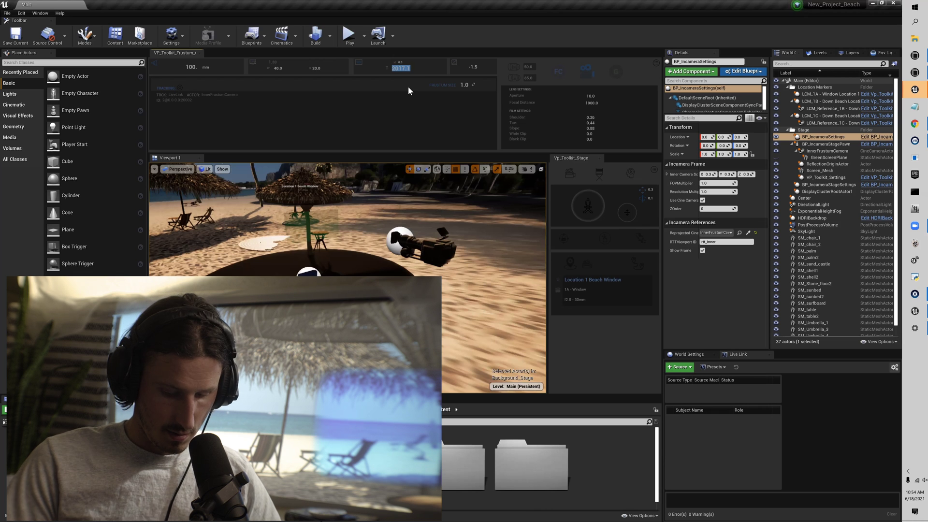
key(Return)
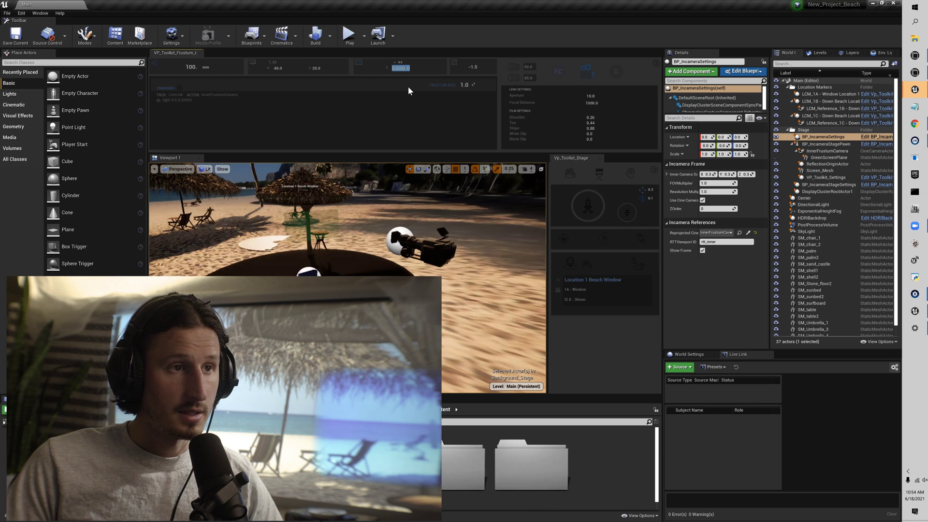
key(Return)
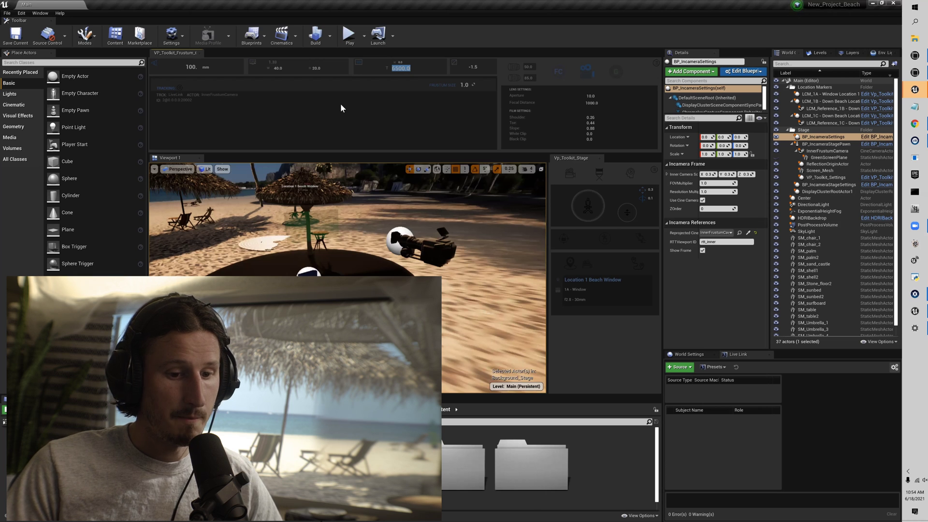
Change the frustum widget's focal length from 100 to 30 mm
click(192, 67)
text(30)
key(Return)
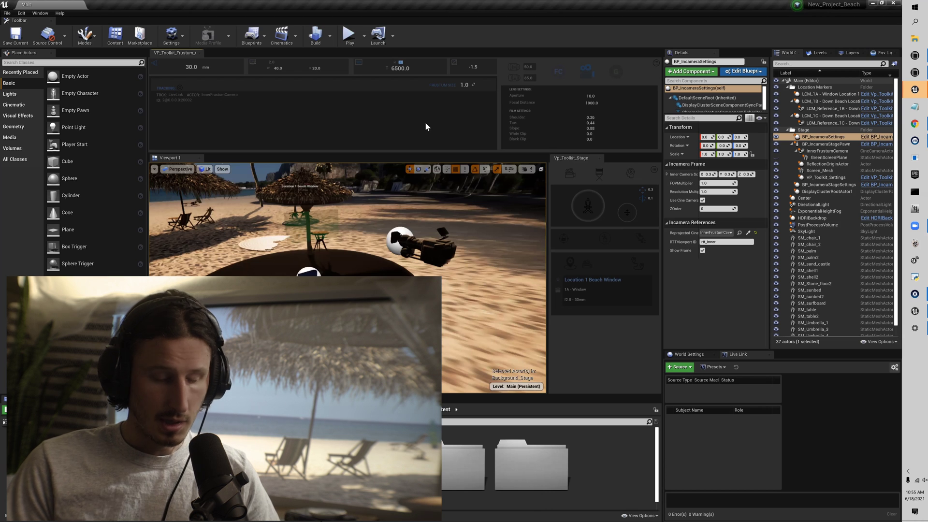
click(474, 67)
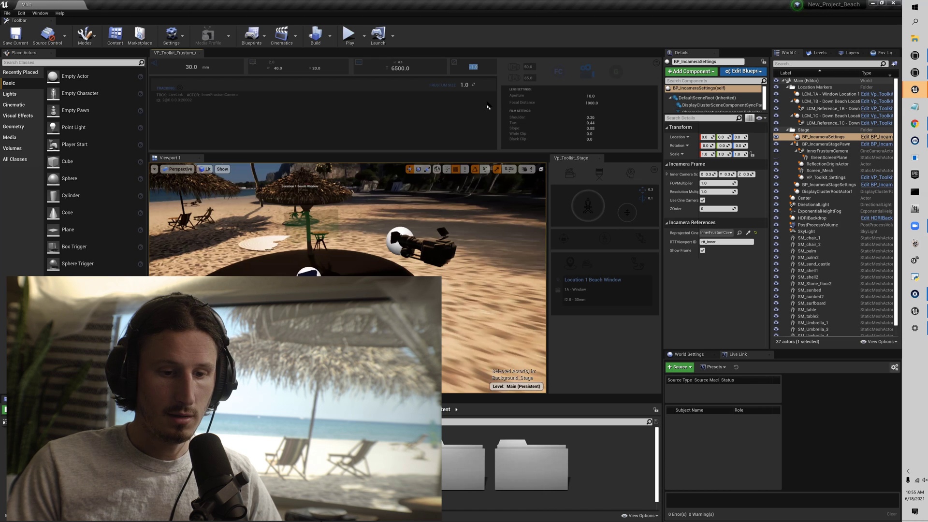
key(BackSpace)
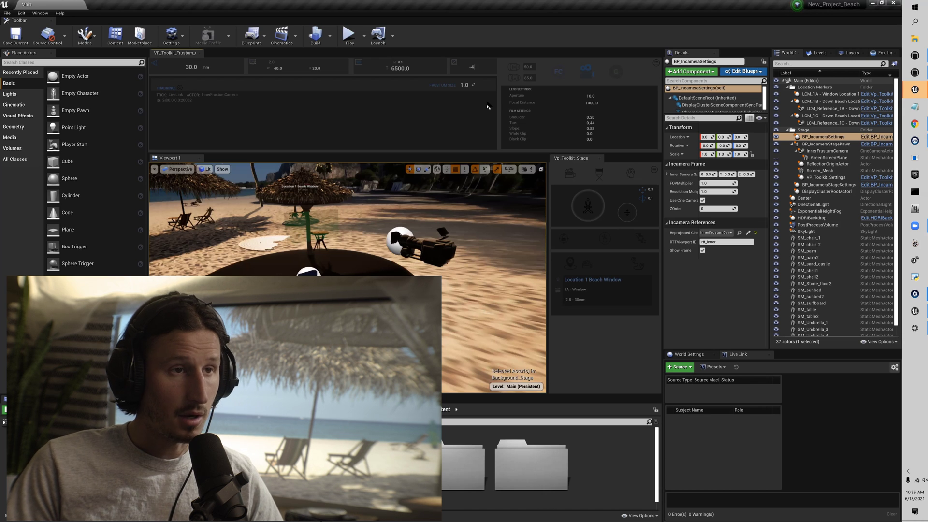
text(-4)
key(Return)
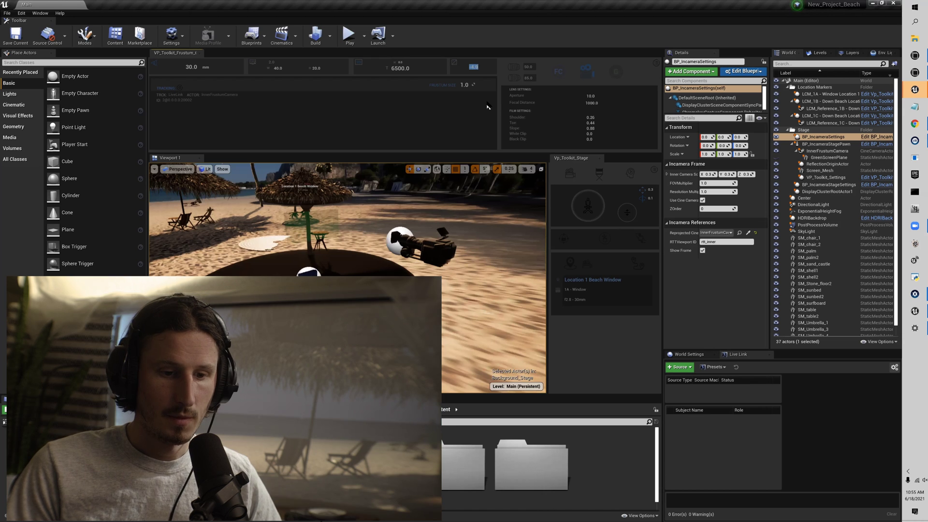
click(480, 69)
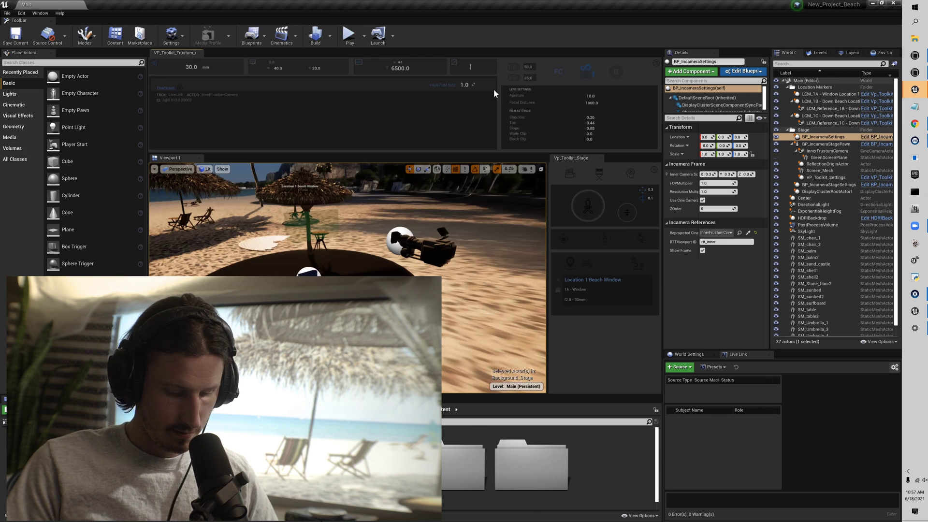
text(-1.5)
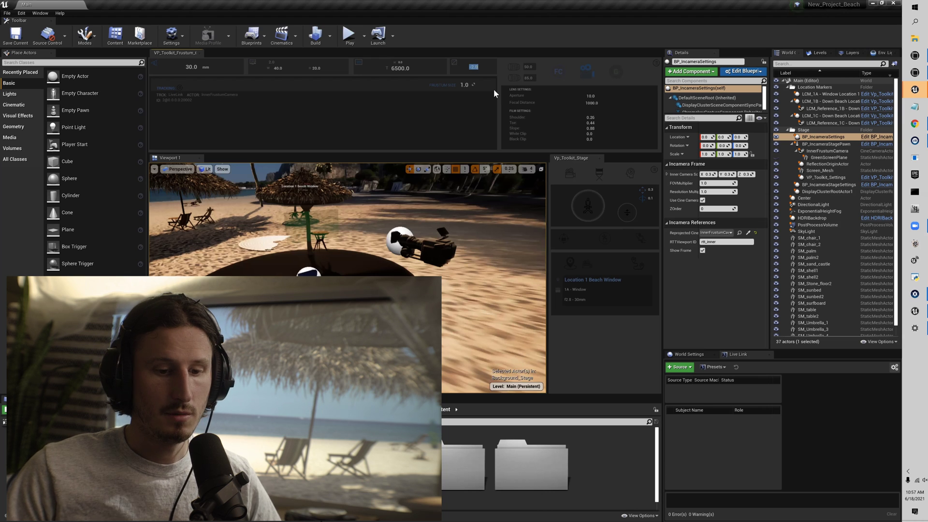
key(Return)
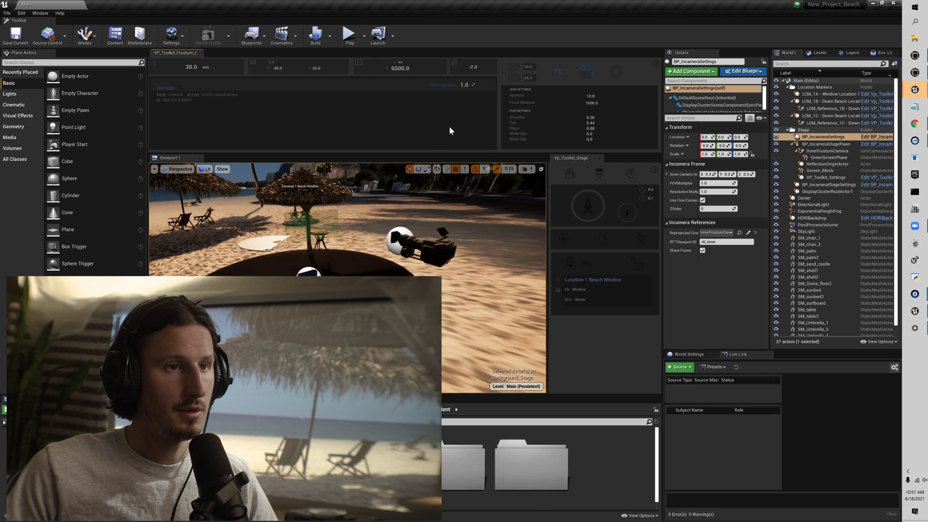
click(478, 64)
text(-1)
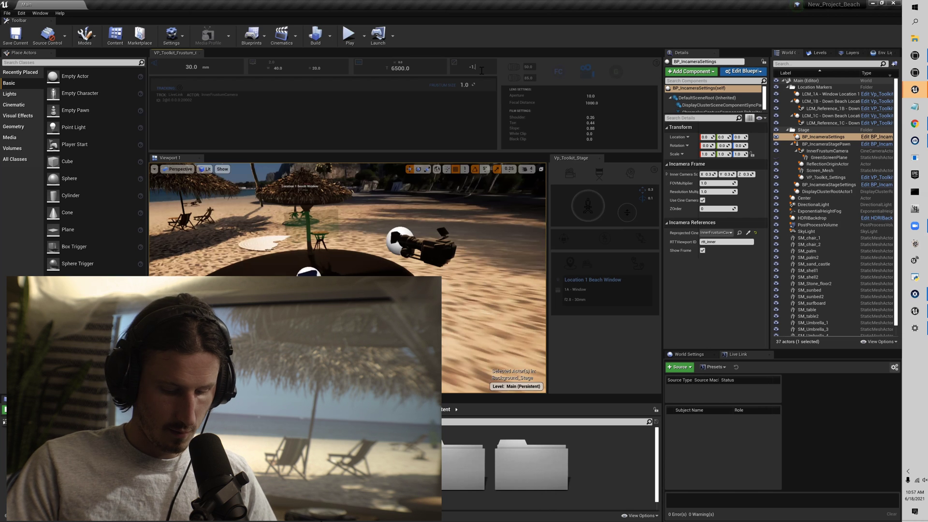
text(.5)
key(Return)
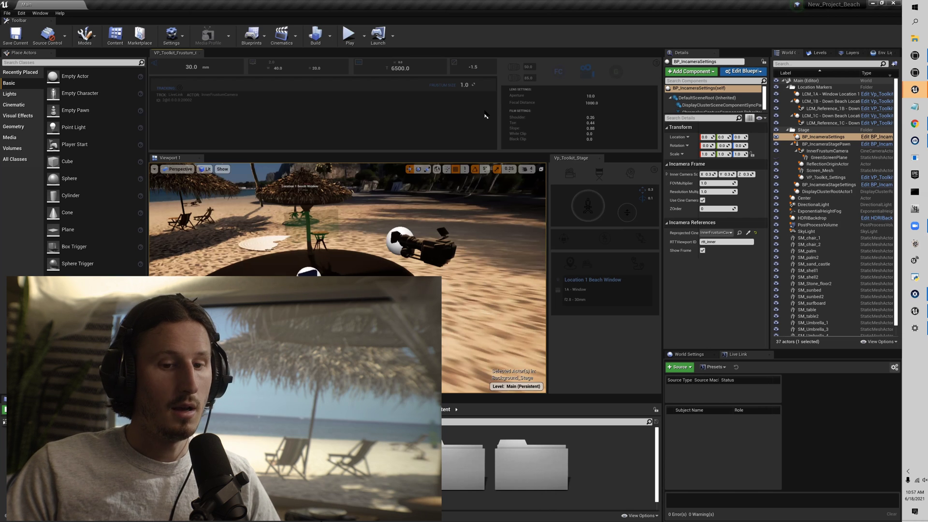
click(464, 85)
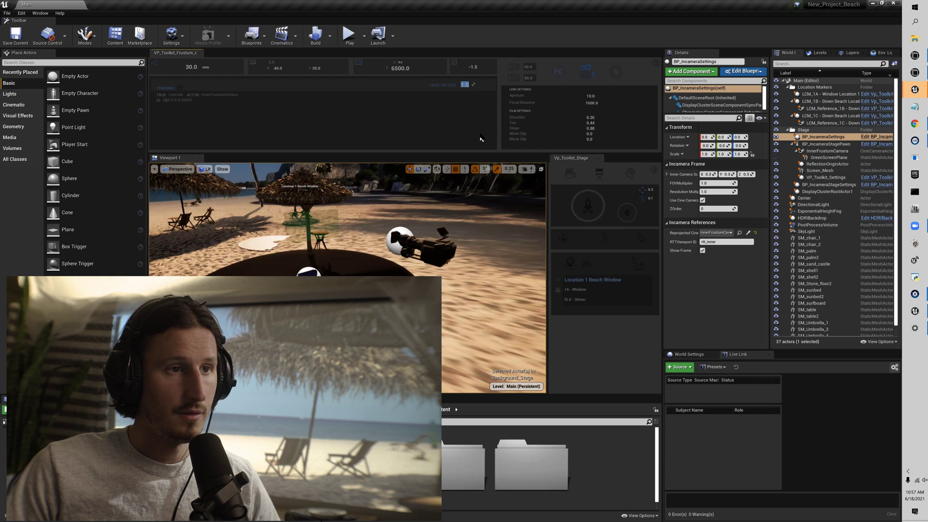
key(BackSpace)
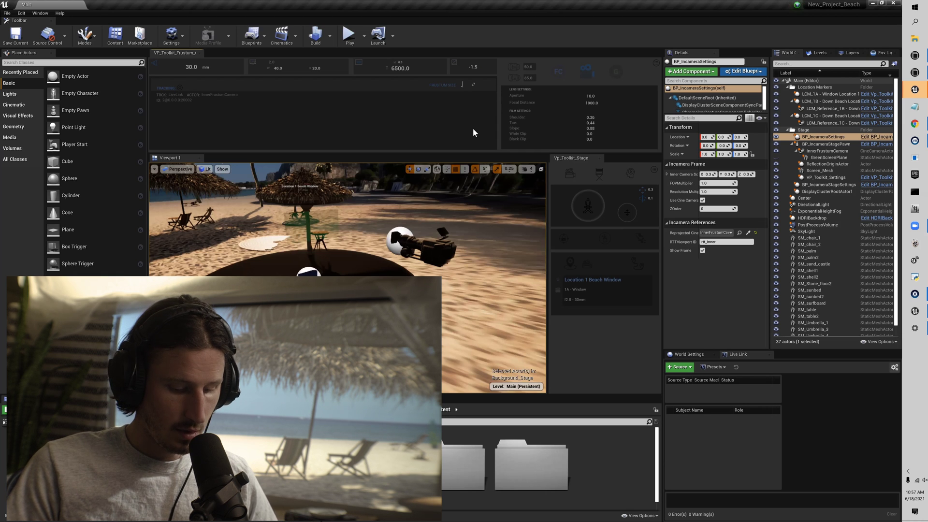
text(.5)
key(Return)
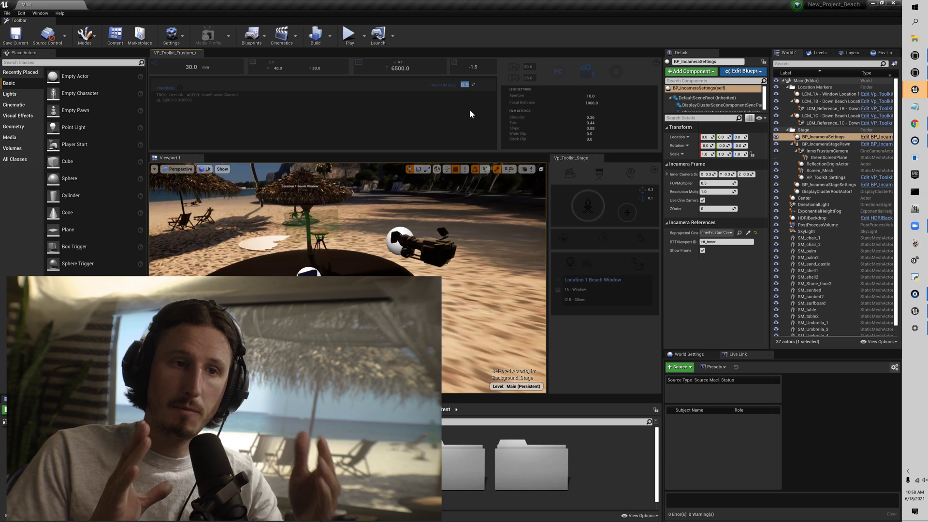
click(709, 241)
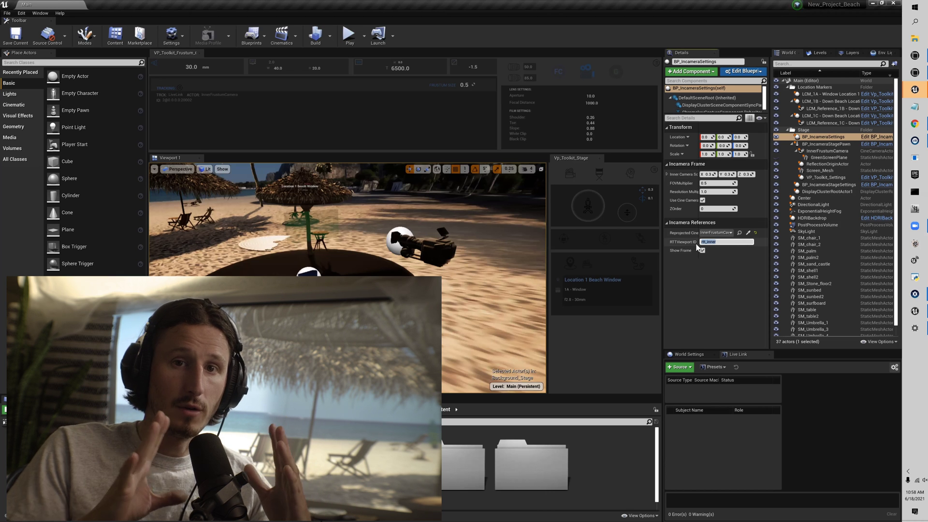
click(466, 87)
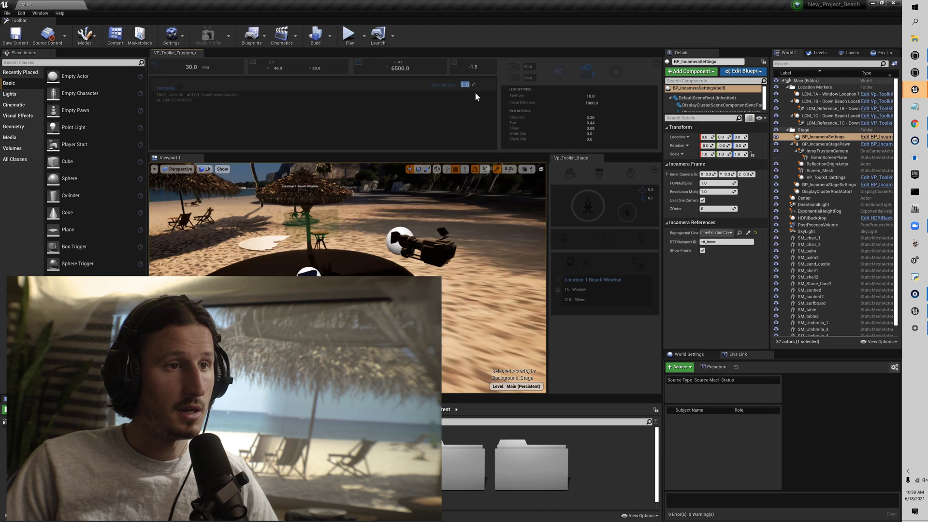
click(476, 123)
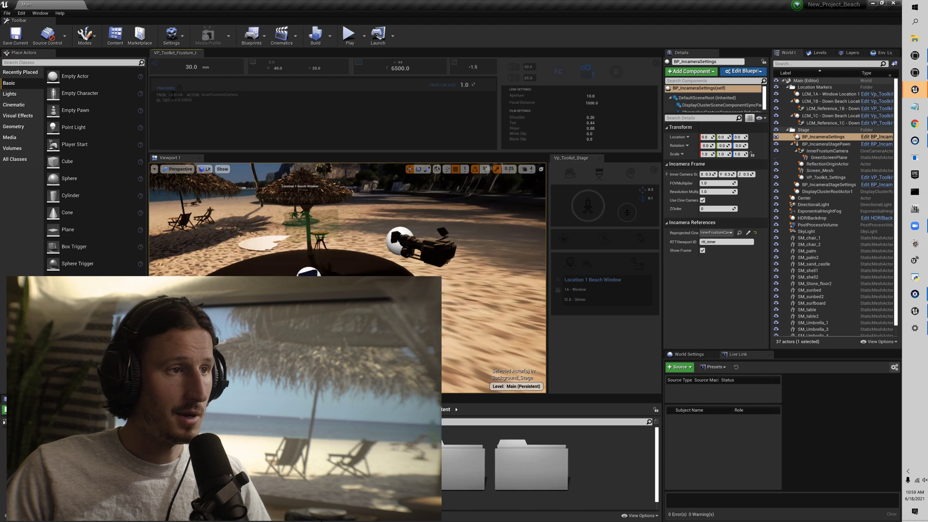
Select VP_Toolkit_Settings and inspect InnerFrustumCamera's name in the tracking info
click(557, 310)
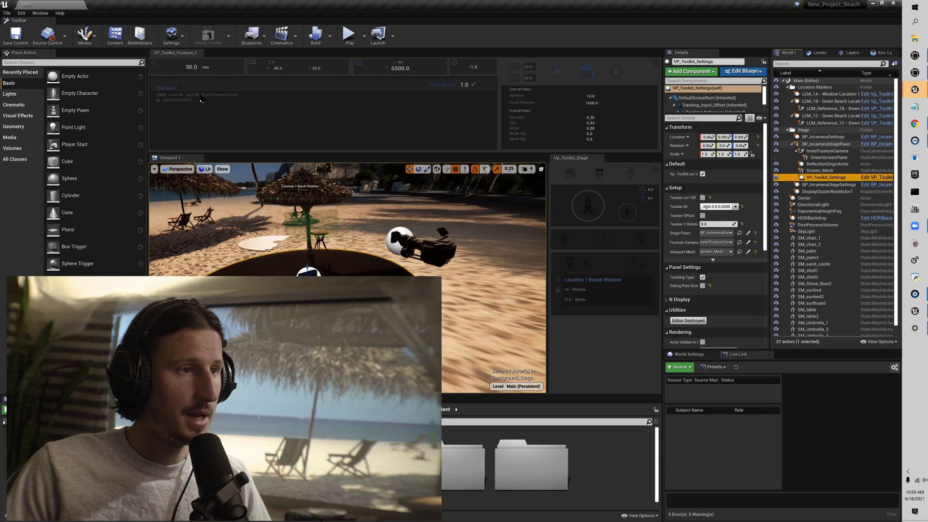
mouse_move(201, 94)
mouse_down()
mouse_move(243, 94)
mouse_move(200, 96)
mouse_up()
click(241, 100)
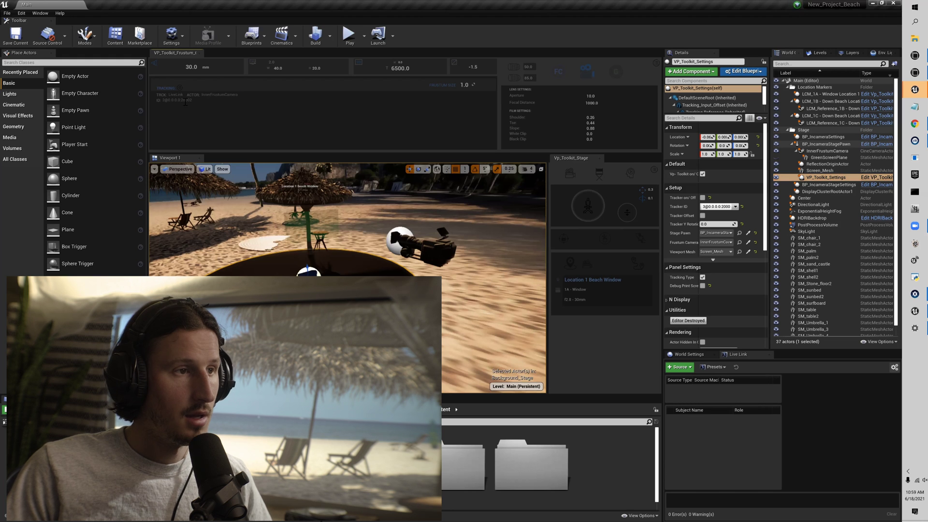
drag(203, 94, 220, 95)
click(250, 95)
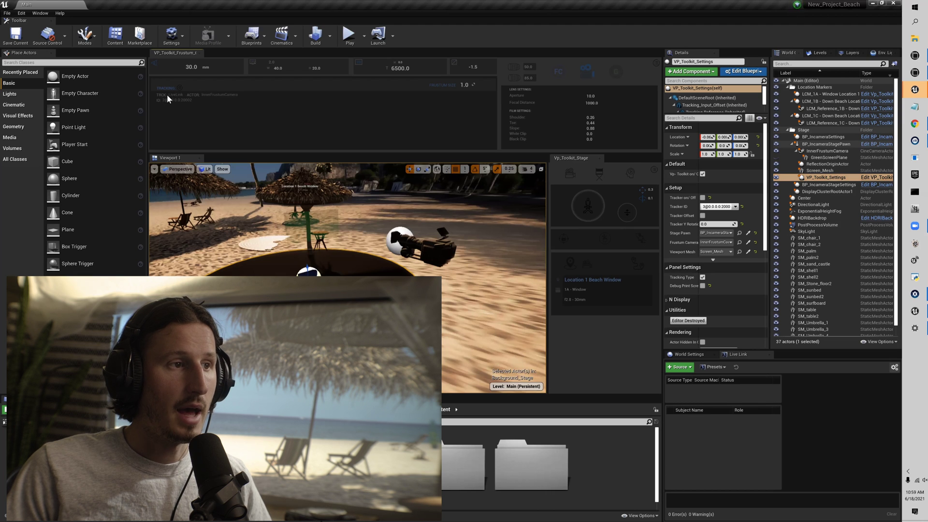
Show InnerFrustumCamera's LiveLinkComponentController settings, widen the viewport, and toggle the toolkit camera option
click(825, 151)
scroll(700, 104, down, 1)
click(700, 107)
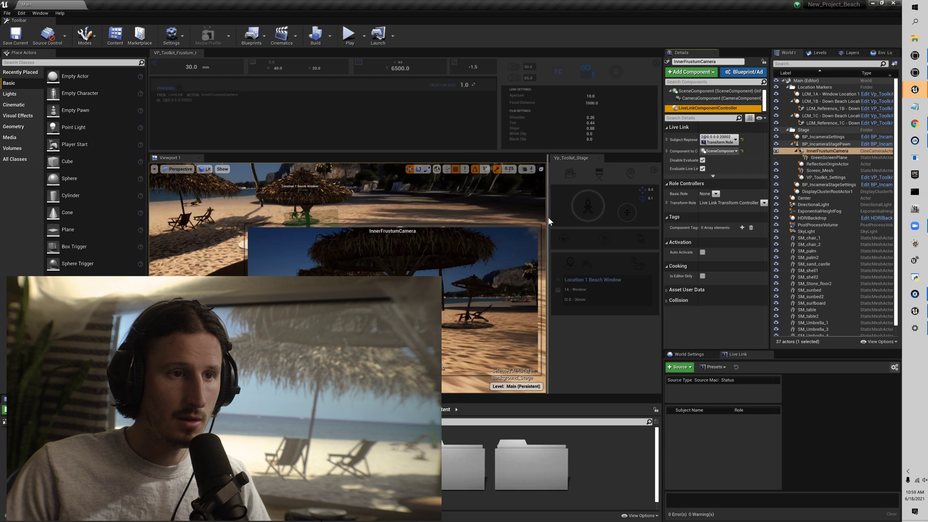
drag(561, 216, 573, 216)
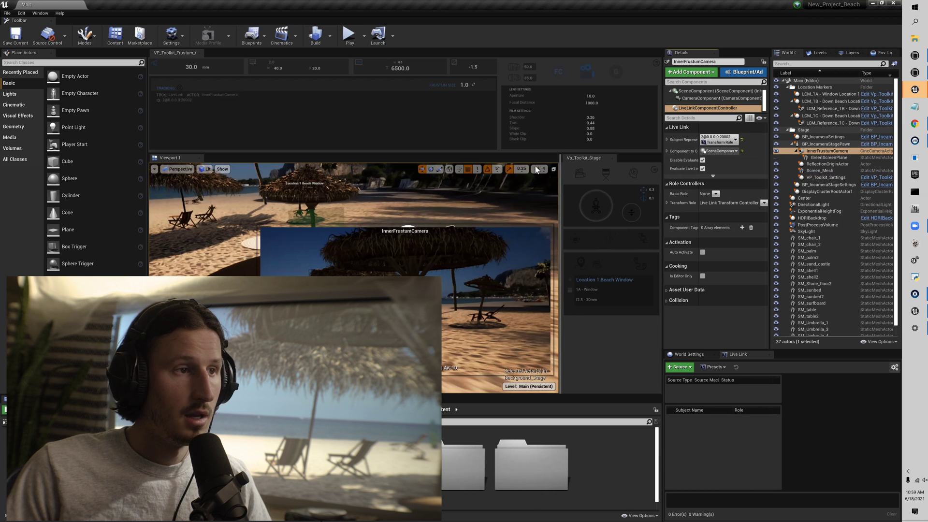
click(585, 70)
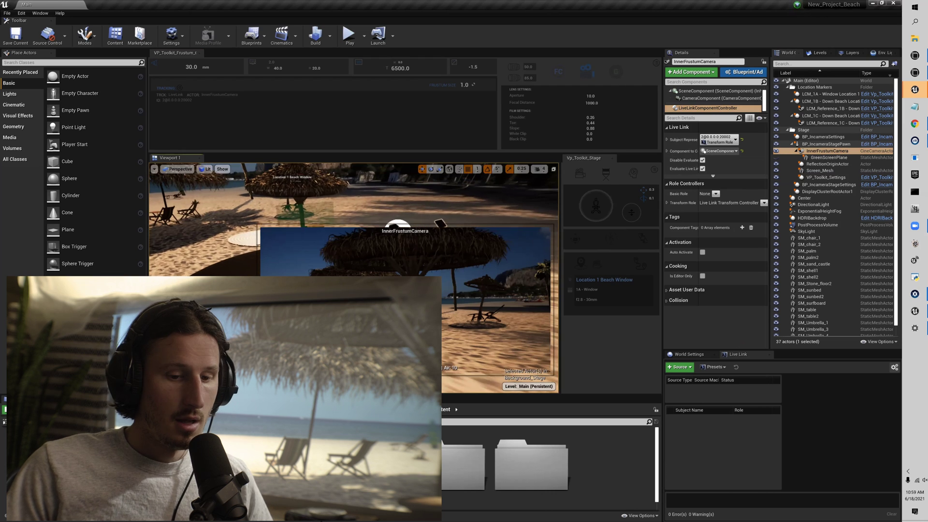
Enter lens presets of 100 and 50 mm in the toolbar preset fields
click(535, 67)
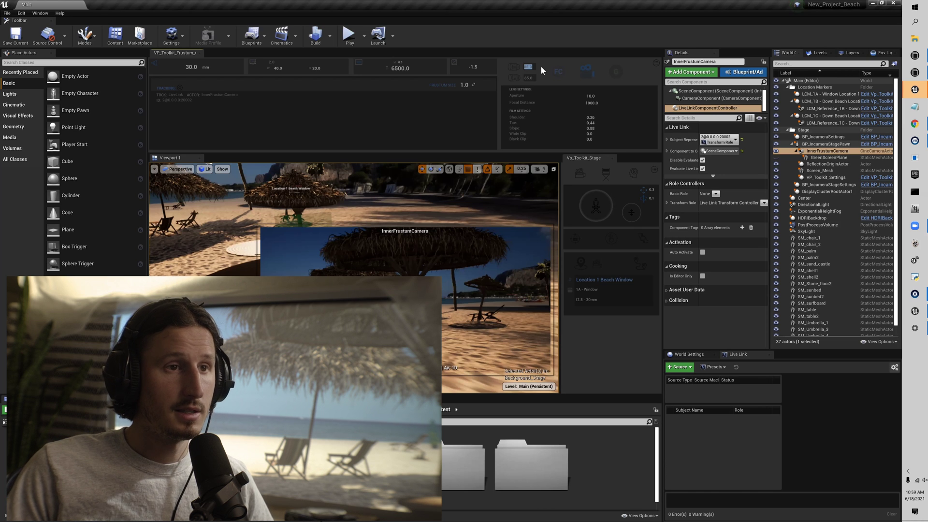
key(Tab)
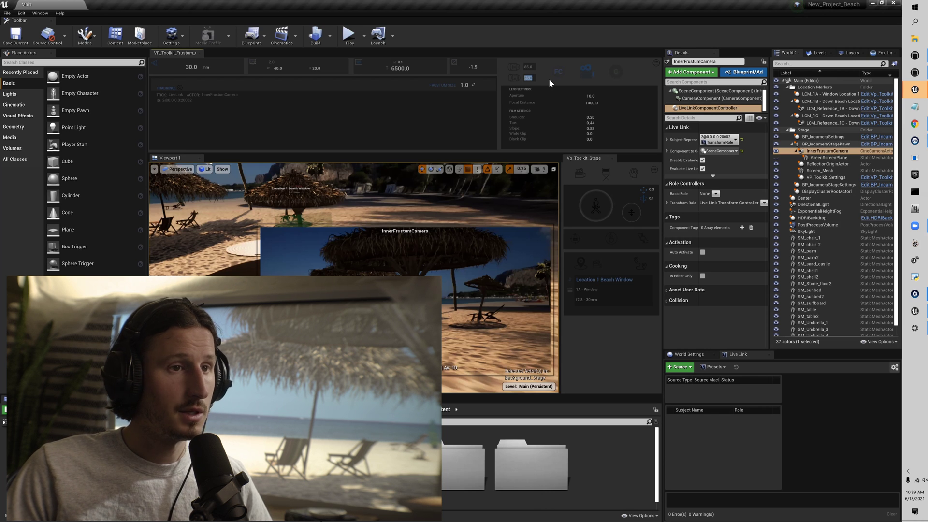
key(BackSpace)
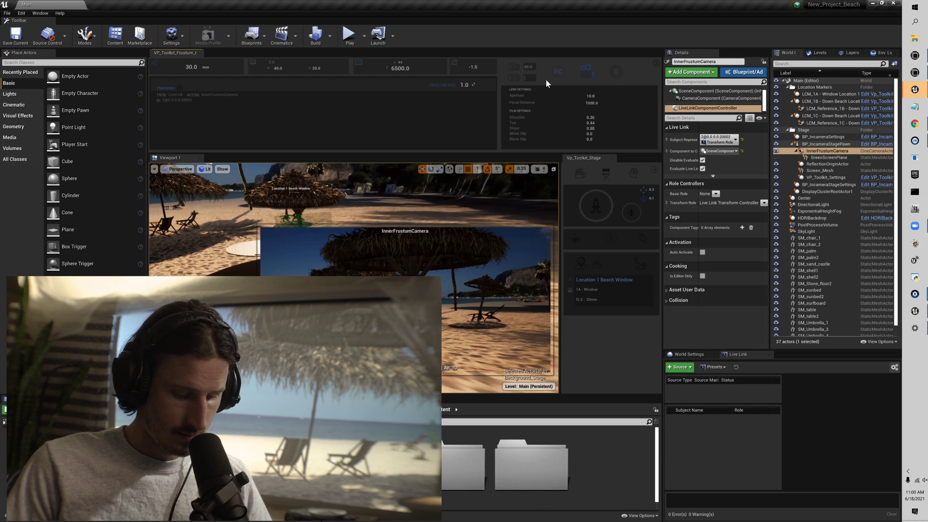
key(Tab)
double_click(533, 68)
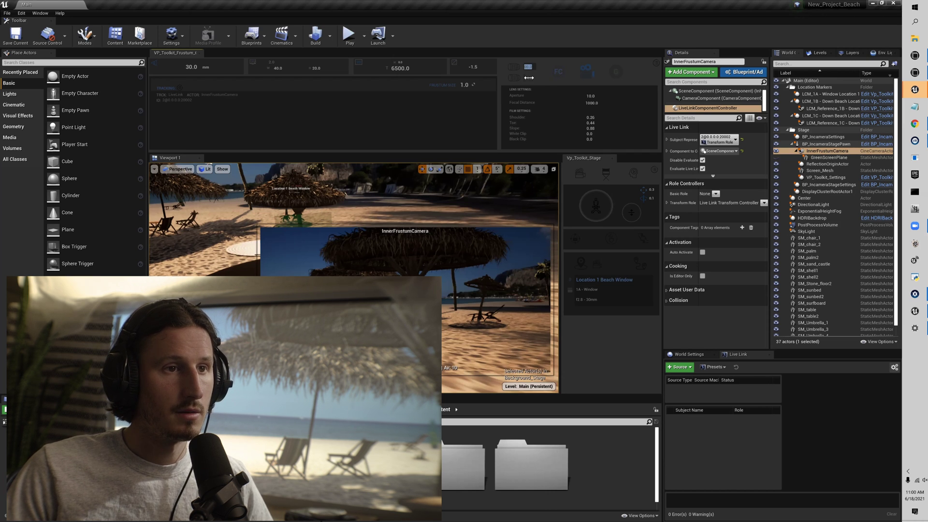
double_click(529, 79)
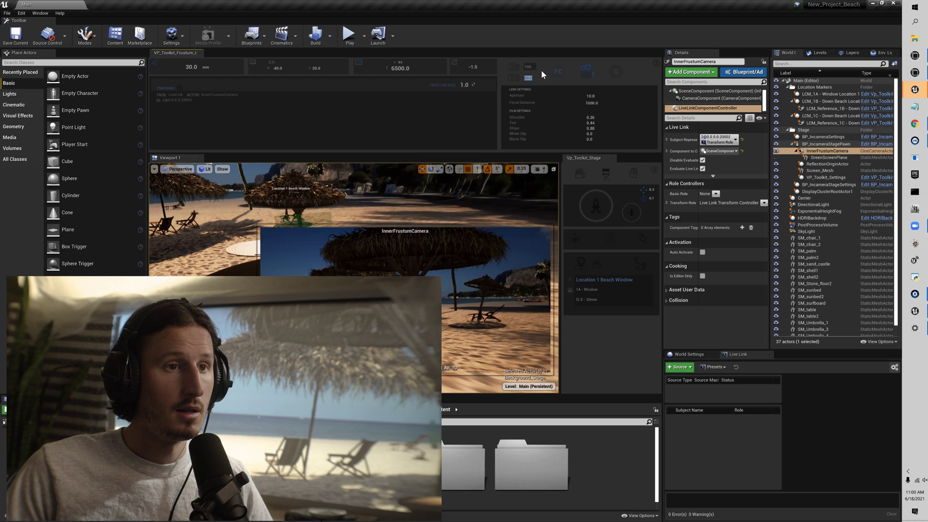
text(50)
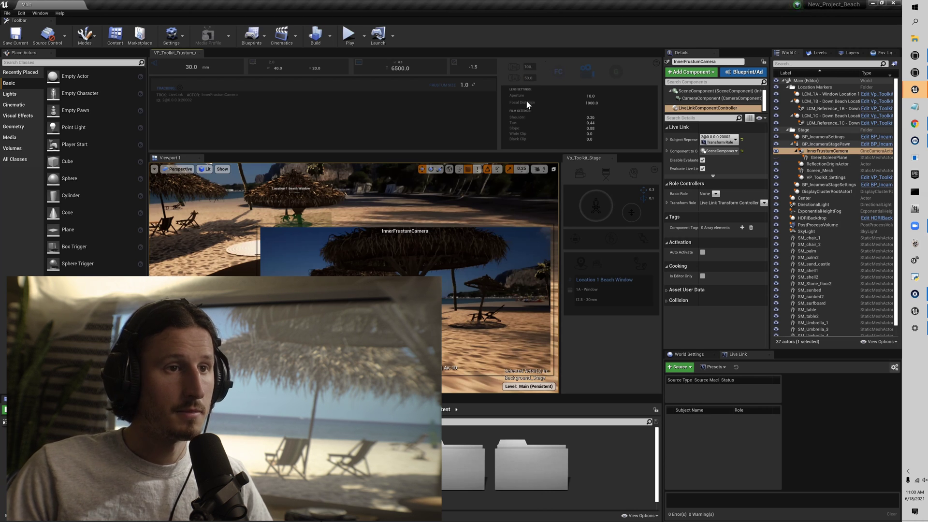
Load both lens presets, then change the second to 30 mm and apply it
click(513, 69)
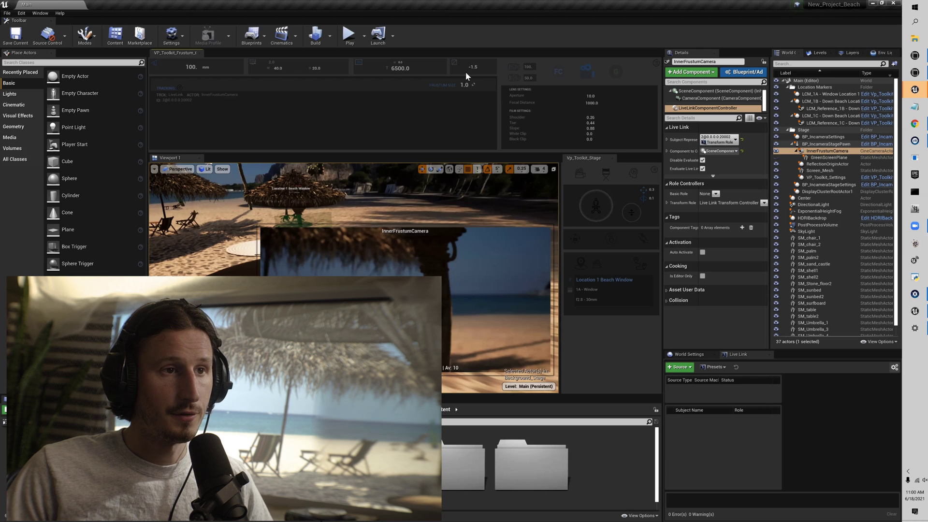
click(512, 77)
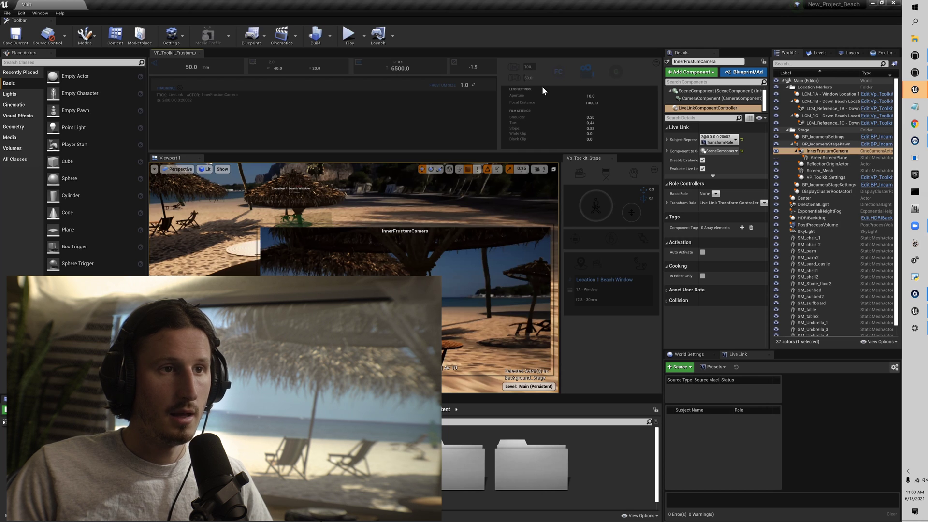
click(528, 78)
text(30)
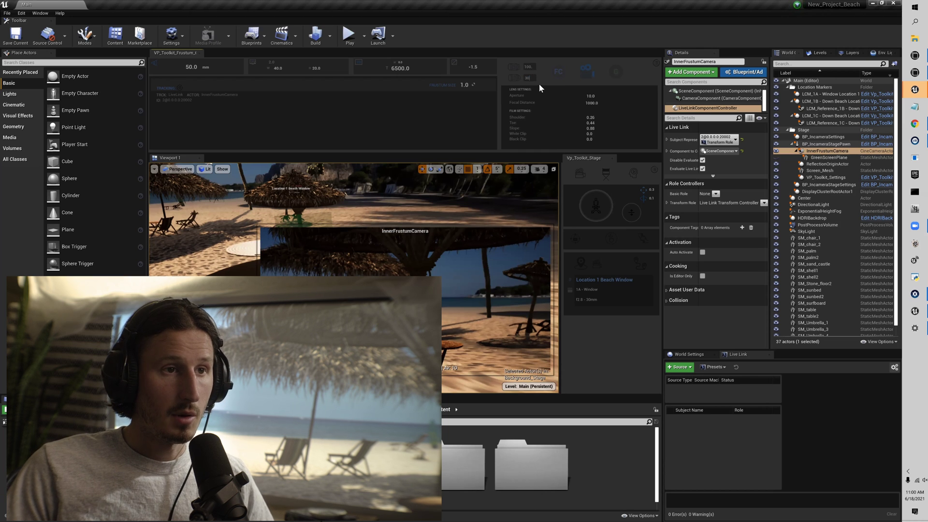
click(515, 78)
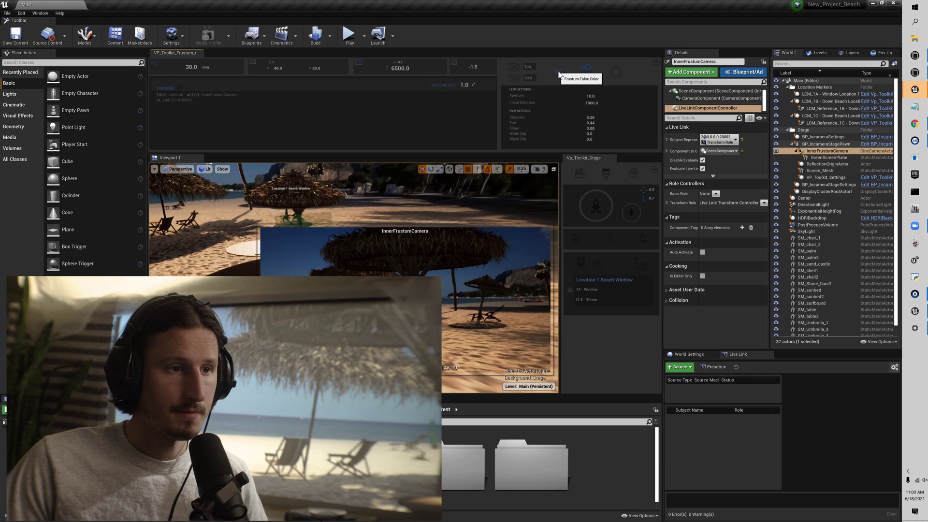
Toggle inner-frustum false colour on and off to compare, leaving it on
click(559, 74)
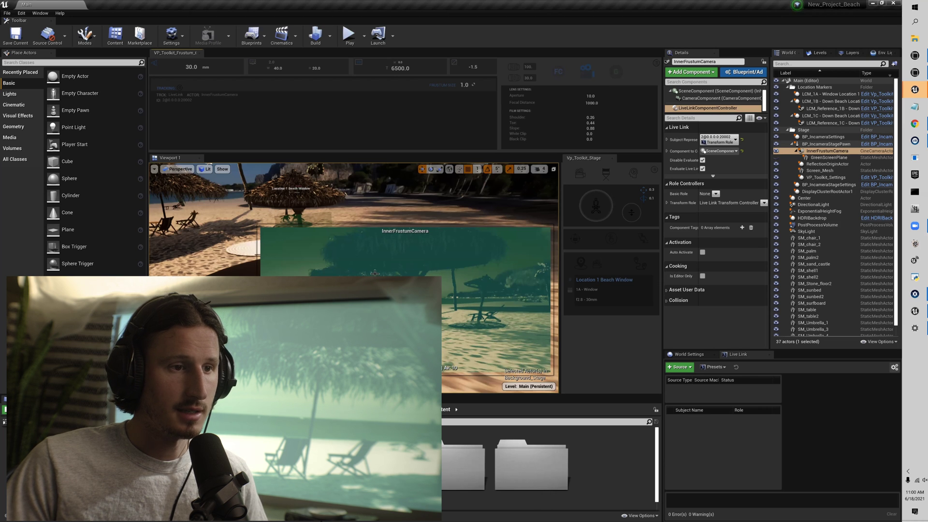
click(558, 71)
click(559, 71)
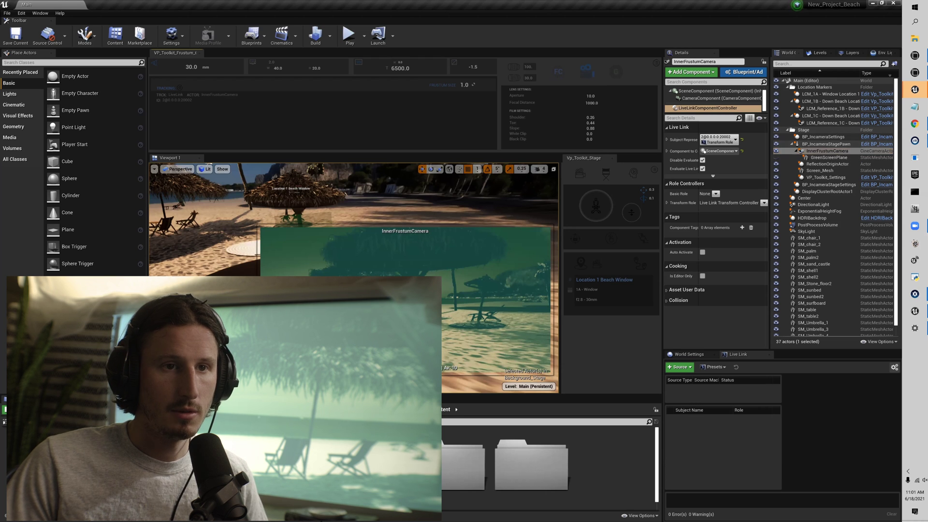
click(827, 151)
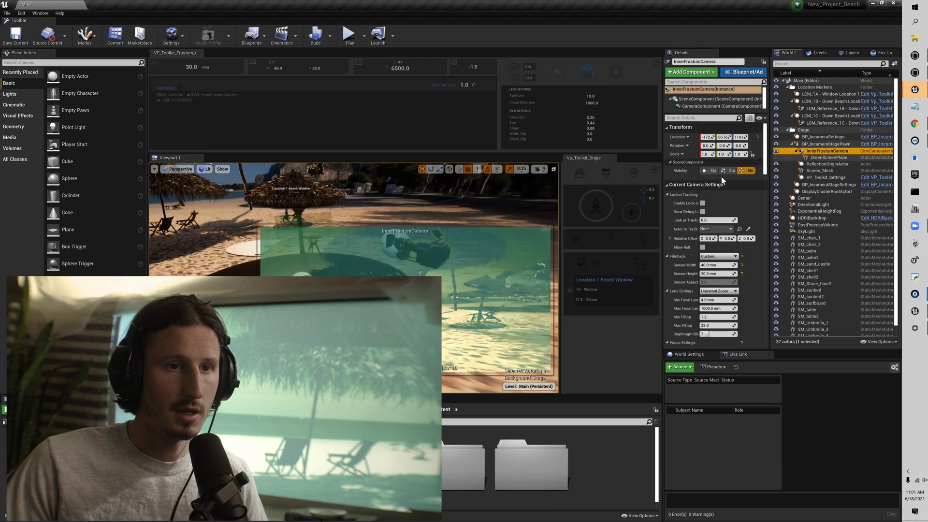
click(557, 71)
click(557, 71)
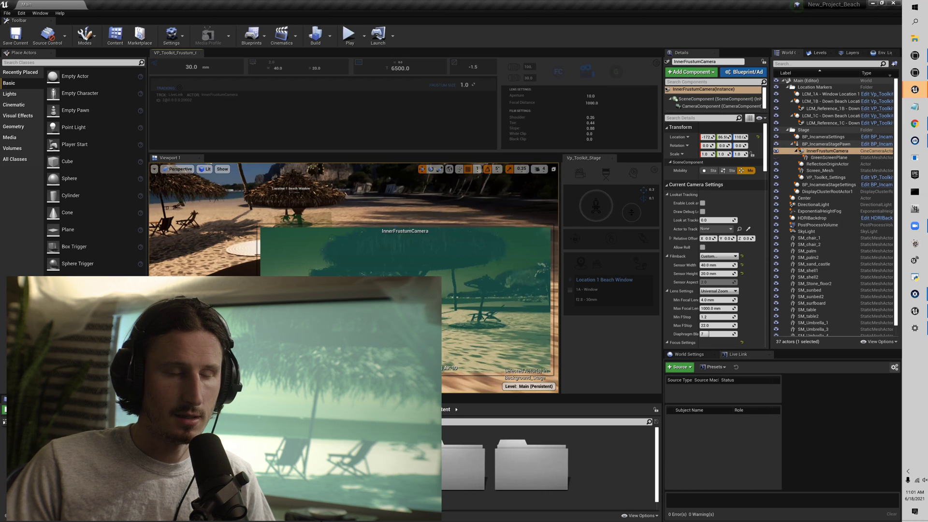
Toggle the Post Process Color Grading Intensity and LUT overrides off and back on
scroll(715, 232, down, 5)
scroll(715, 232, down, 10)
scroll(715, 232, down, 10)
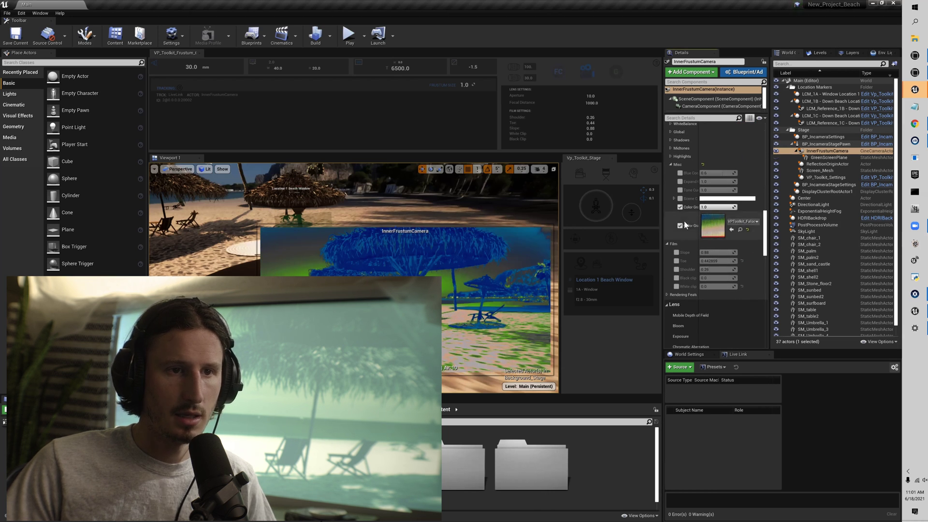
click(679, 207)
click(680, 207)
click(679, 225)
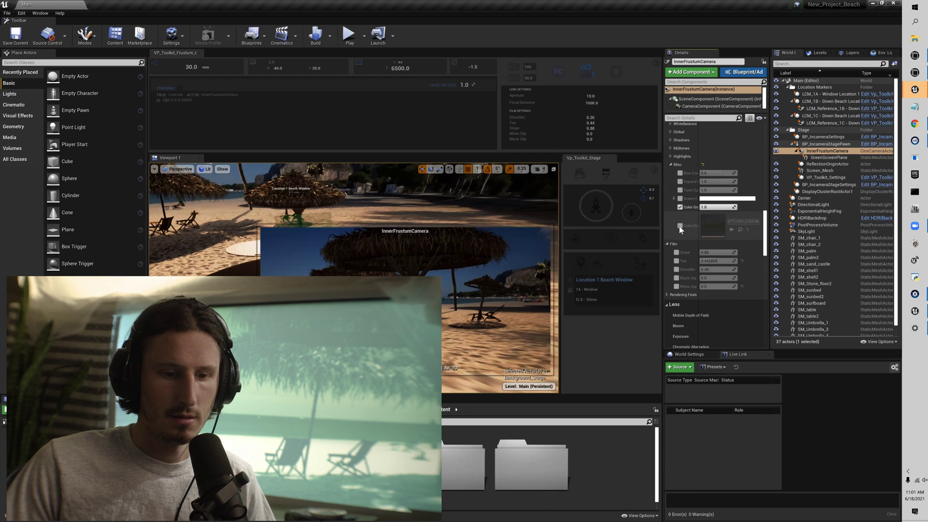
click(680, 226)
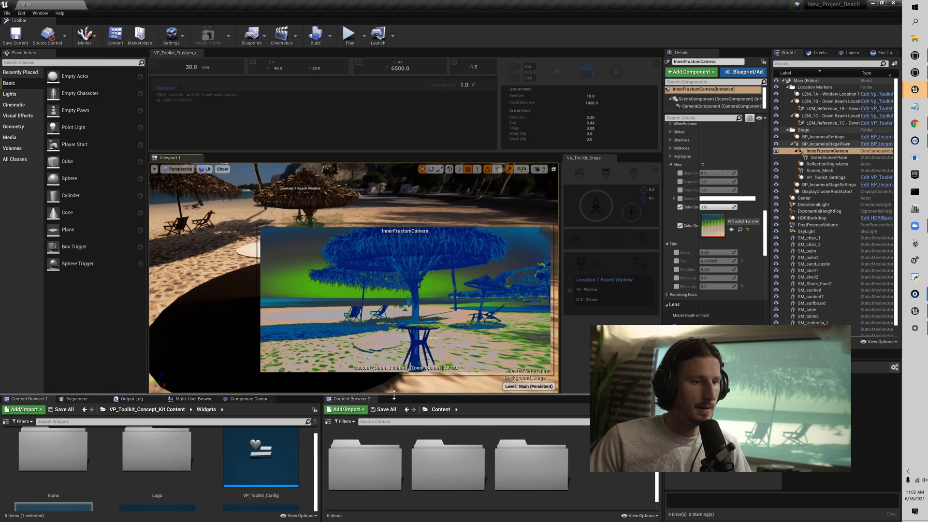
Enlarge the content browsers and open False_color_Lut_Chart from the Materials folder
drag(393, 387, 401, 374)
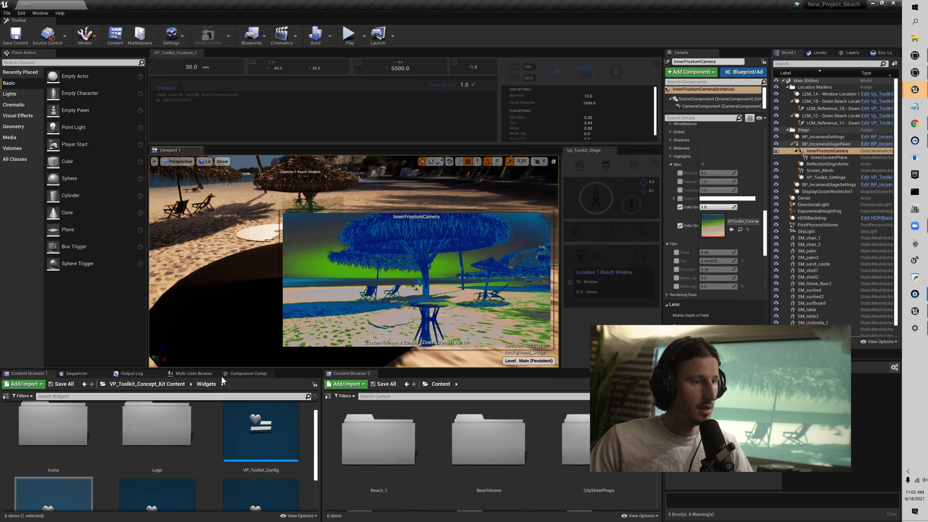
drag(232, 369, 232, 355)
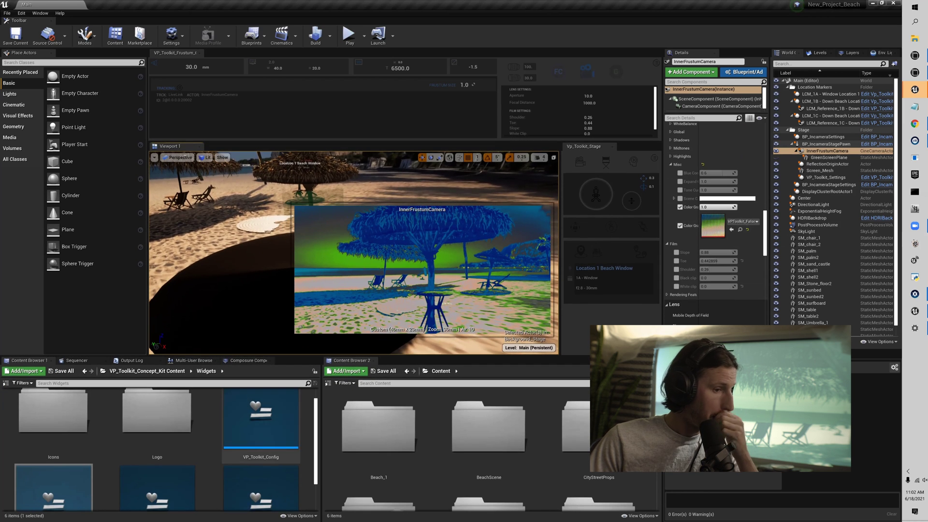
scroll(160, 435, down, 2)
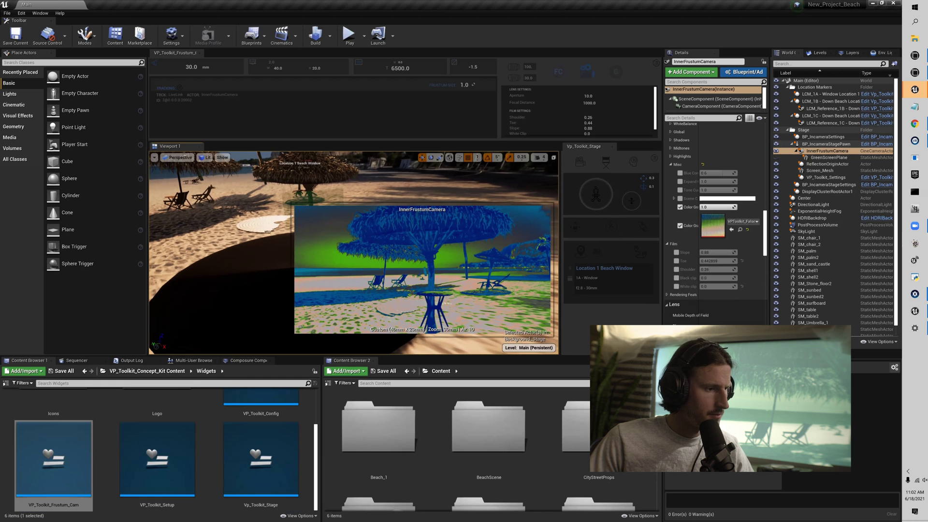
key(alt+Left)
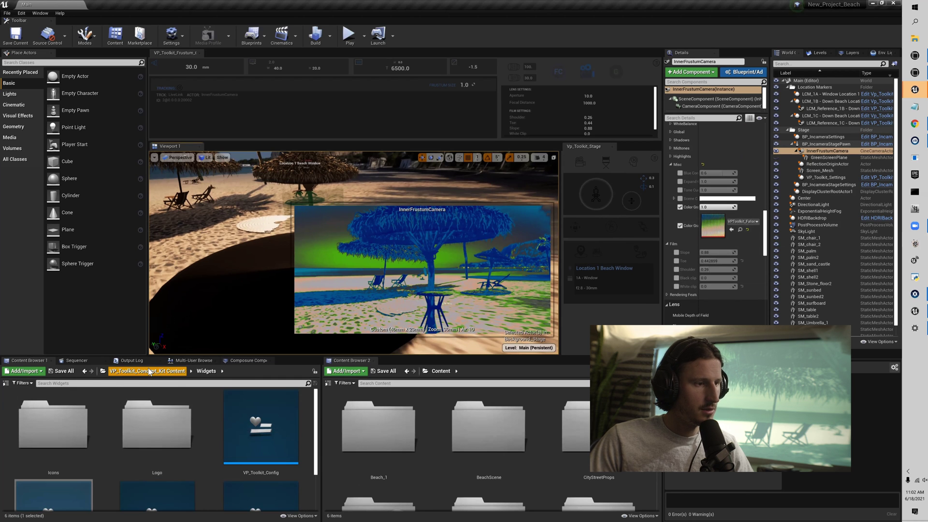
double_click(157, 427)
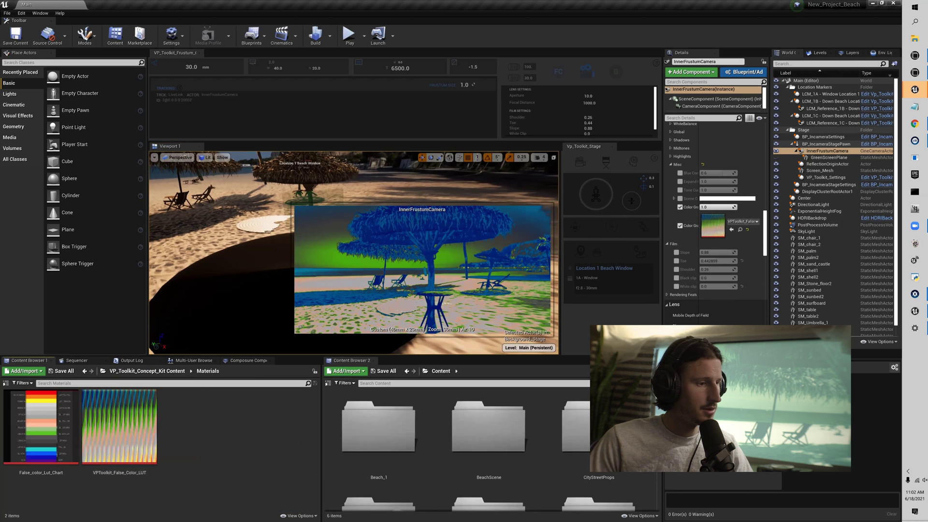
double_click(41, 426)
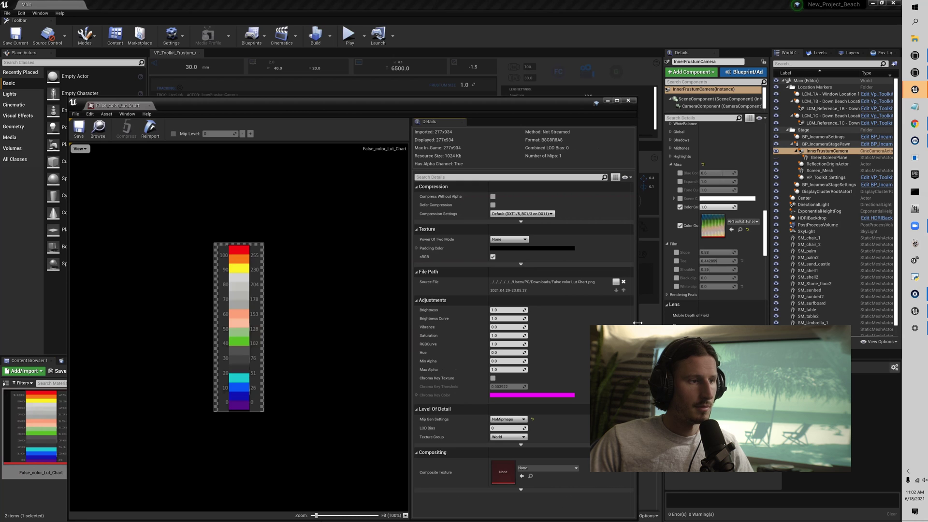
Move the LUT chart window aside to compare with the viewport, then close it
drag(636, 102, 259, 77)
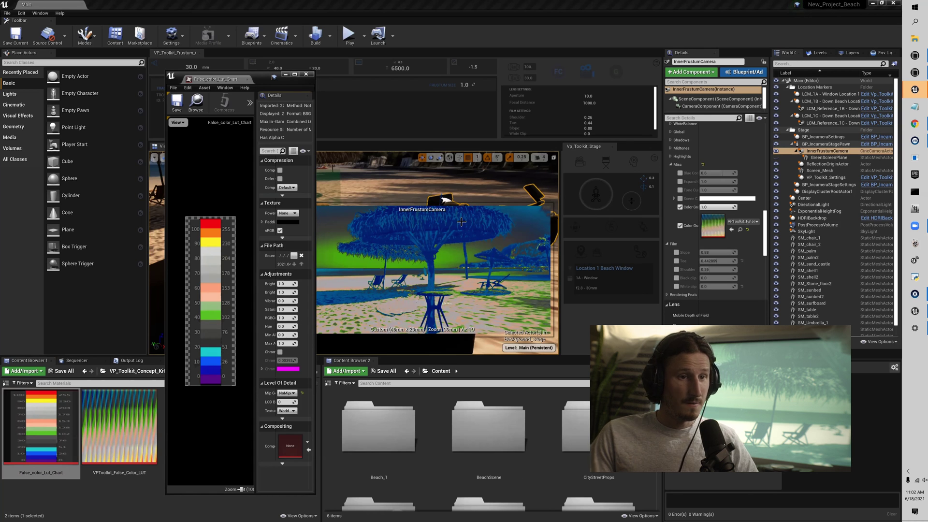
right_drag(461, 222, 464, 249)
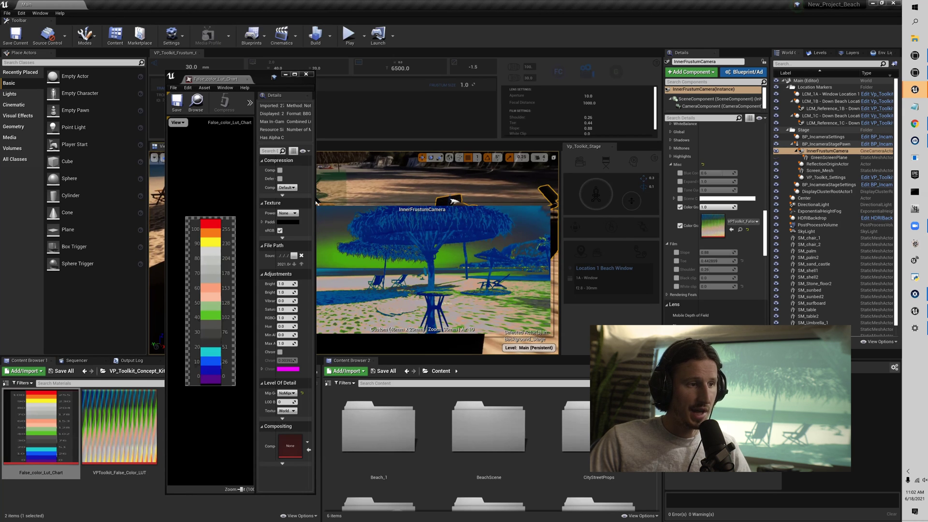
drag(317, 202, 315, 199)
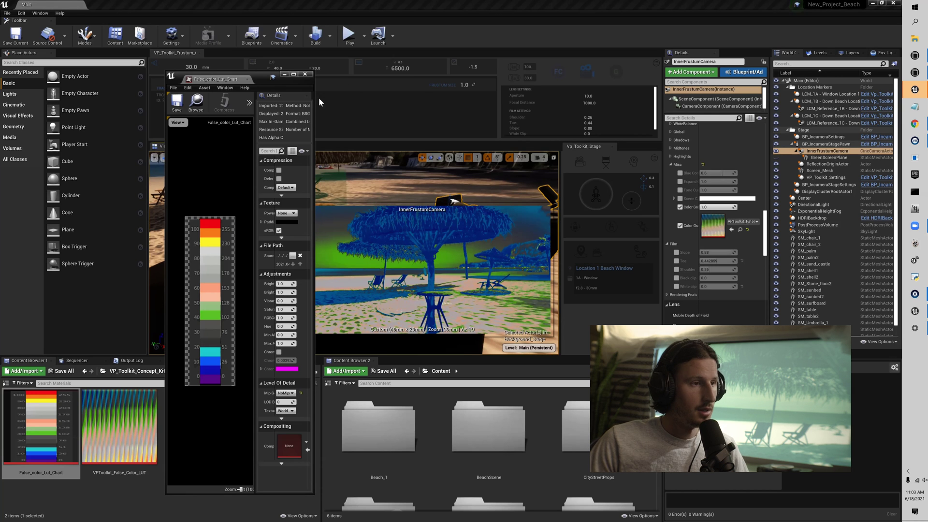
drag(262, 79, 315, 93)
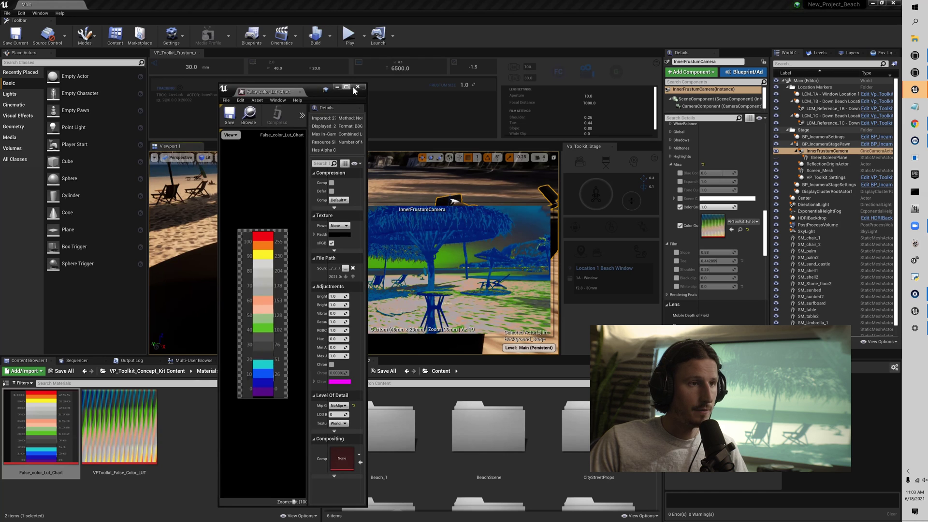
click(357, 88)
Turn off false colour, bring up the Green Screen Frustum, and inspect GreenScreenPlane and BP_IncameraStageSettings
click(558, 72)
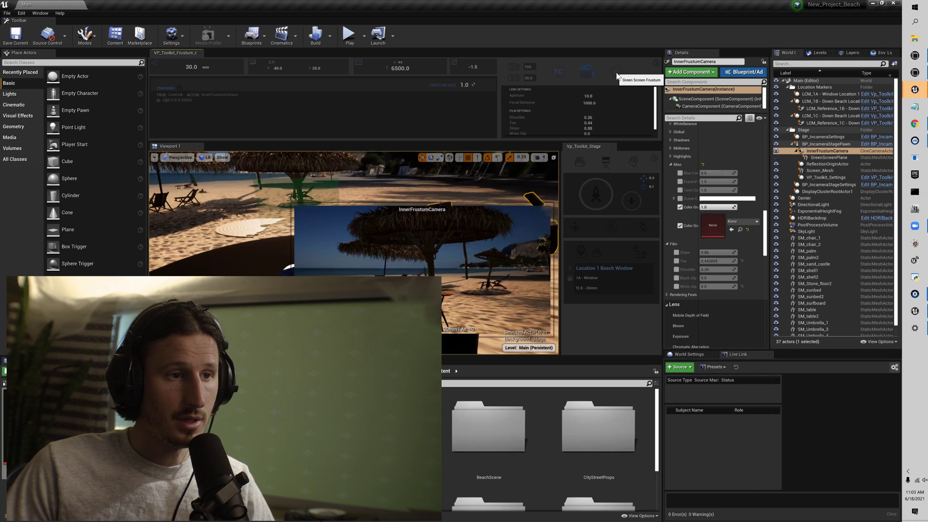
click(616, 76)
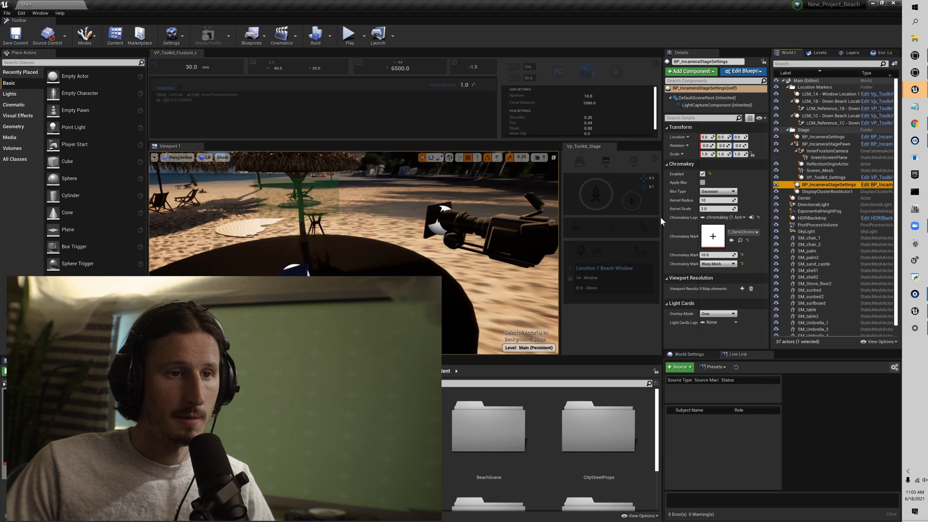
drag(661, 221, 645, 222)
click(819, 158)
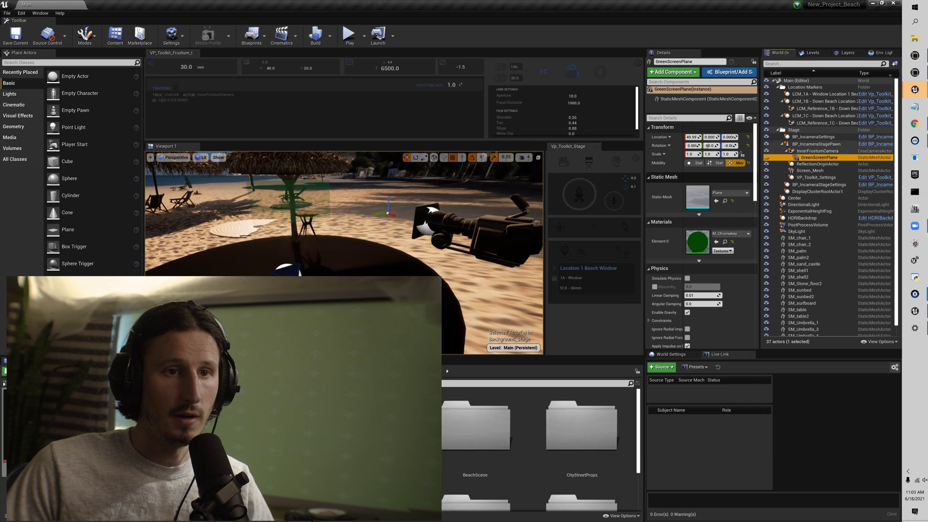
click(821, 185)
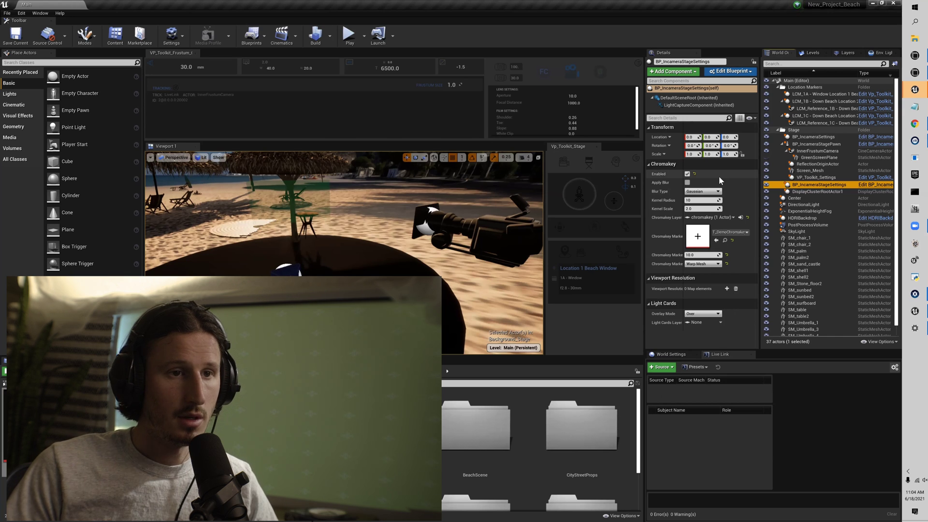
Toggle Chromakey Enabled on BP_IncameraStageSettings, leave it off, and check the chromakey layer
click(687, 174)
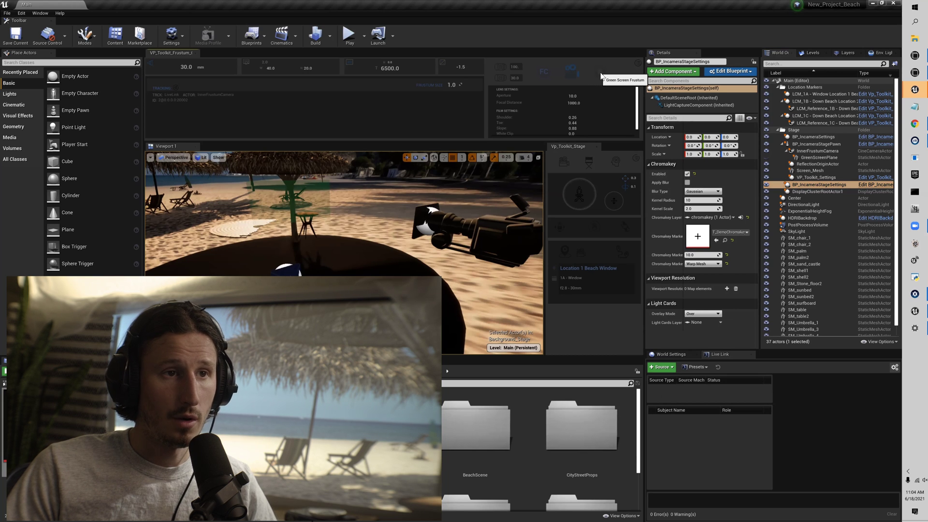
key(ctrl+z)
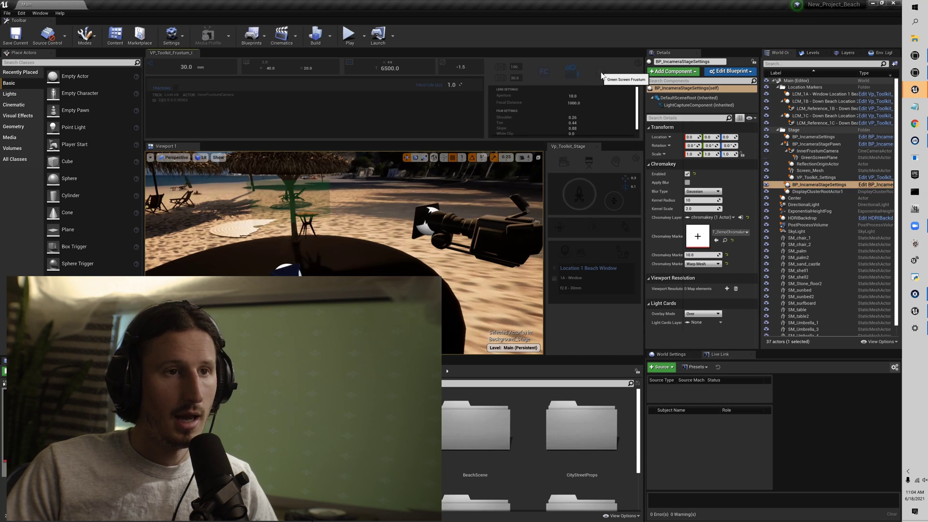
click(601, 73)
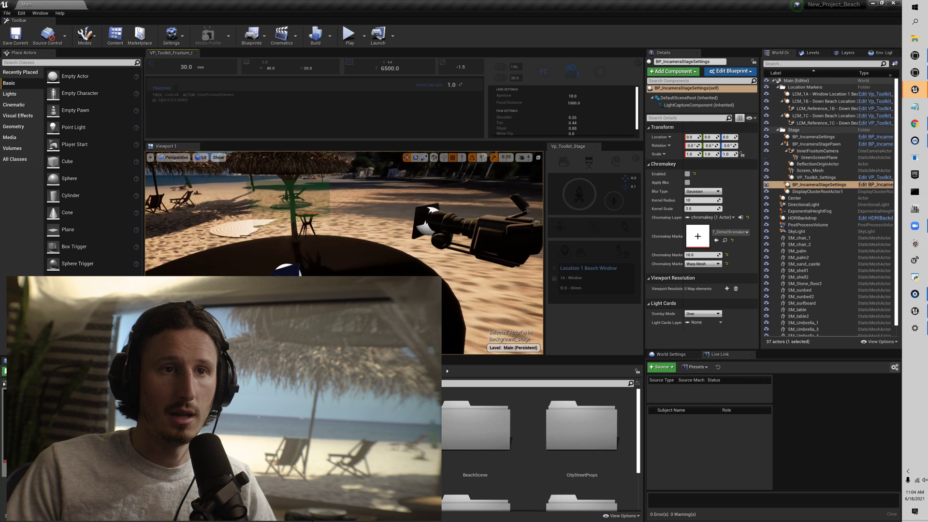
click(845, 52)
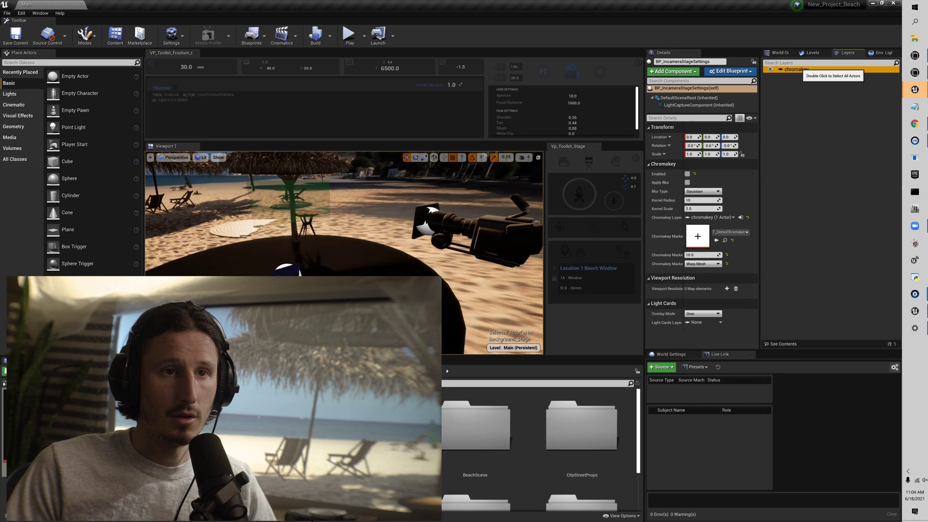
click(778, 52)
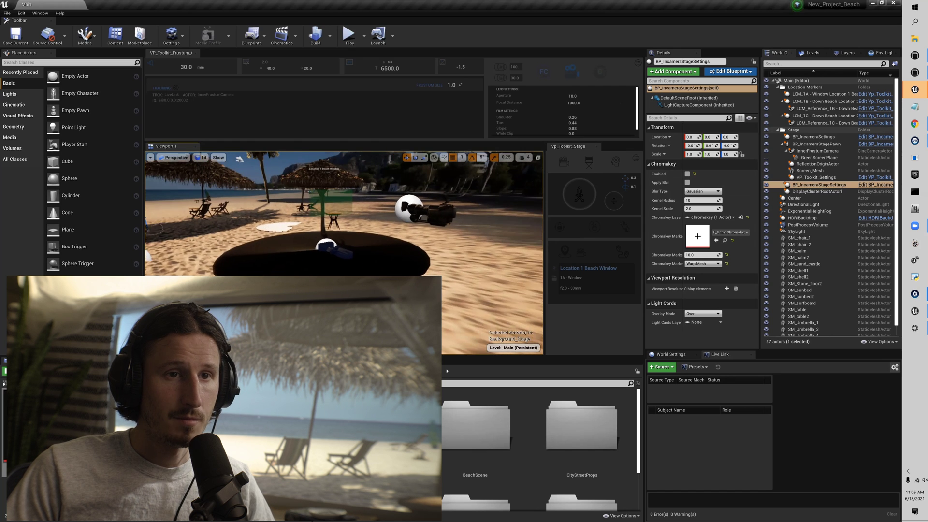
Rename the LCM_1A shot to Cam2, add it as a new location marker, then frame another beach view
click(817, 94)
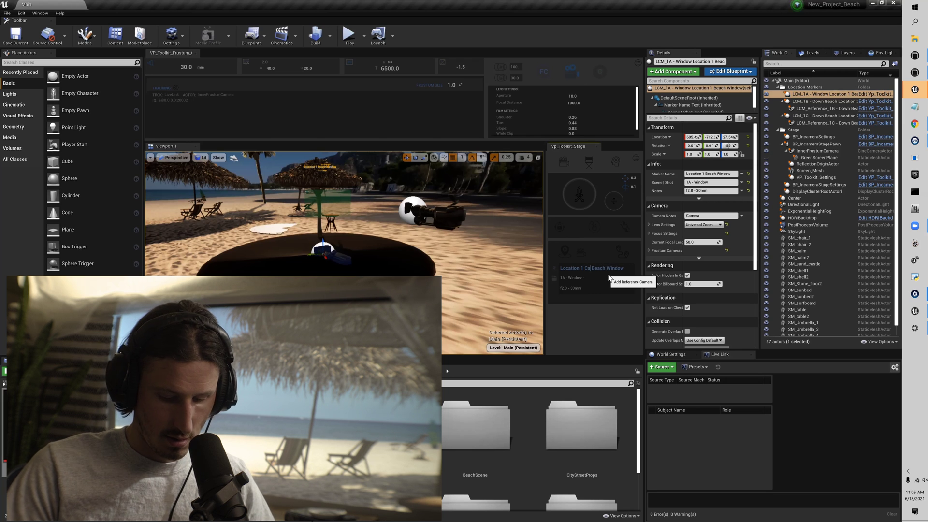
text(2)
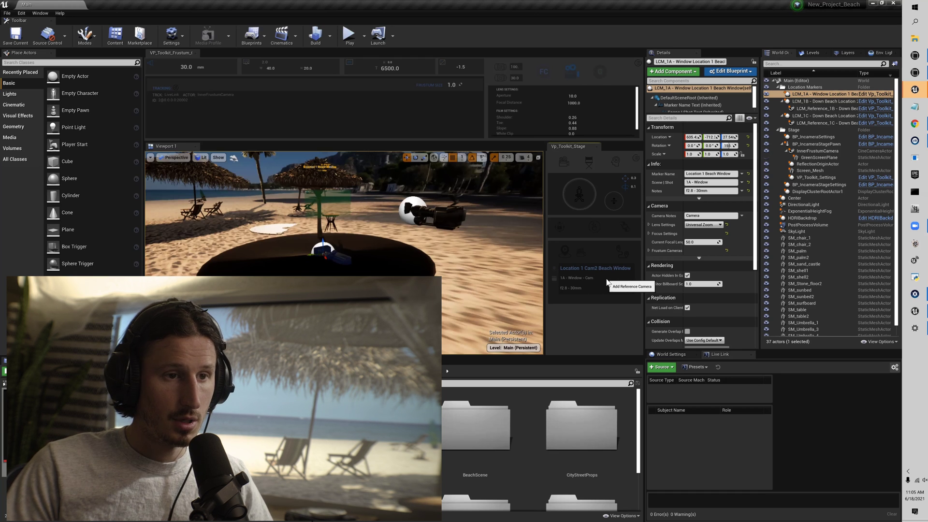
click(579, 253)
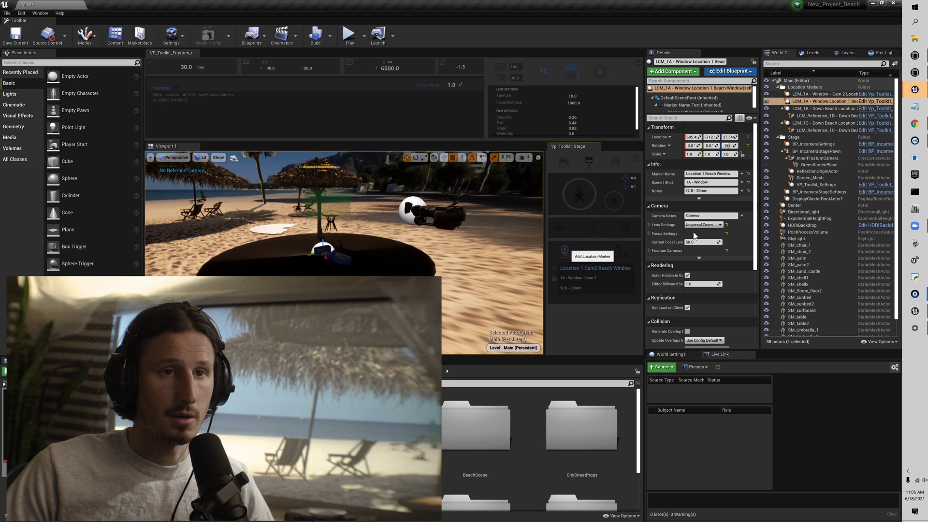
click(817, 94)
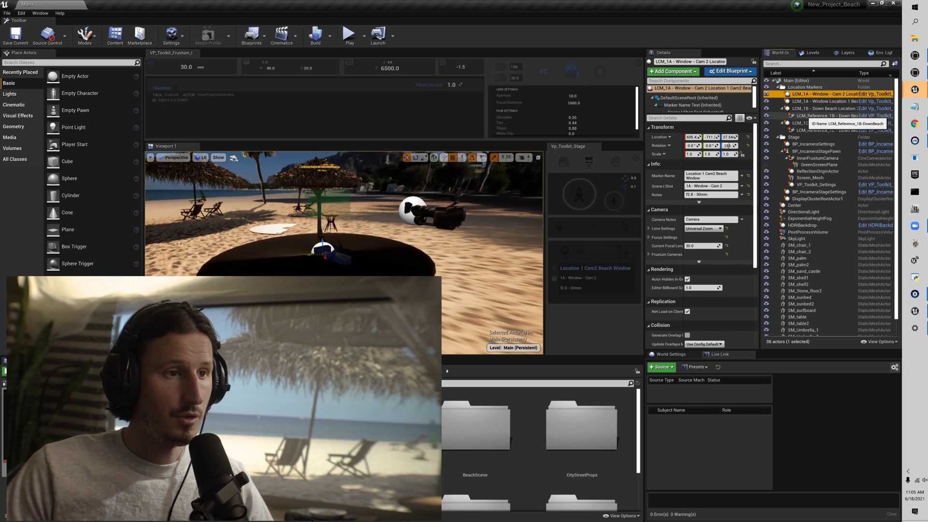
right_drag(338, 217, 339, 217)
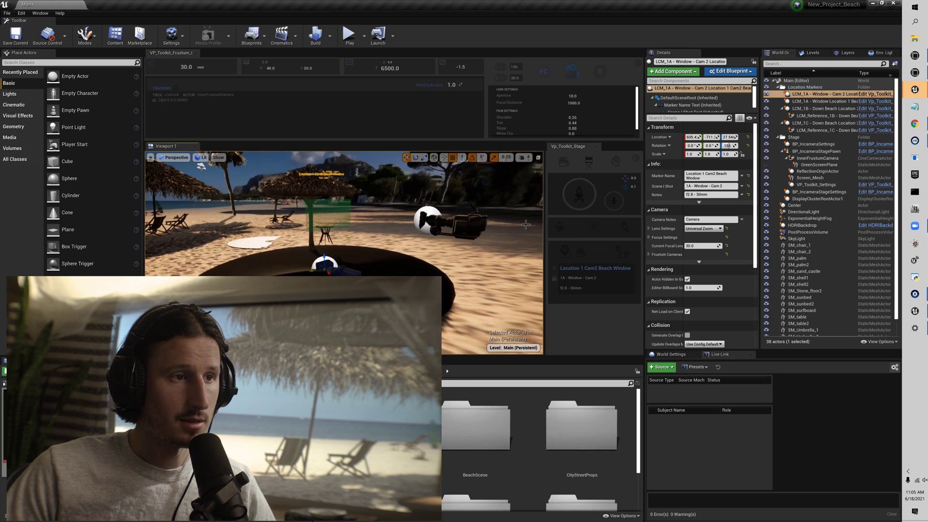
Select the LCM_1A Window Location 1 marker and review its Filmback, Lens and Focus load options
click(816, 101)
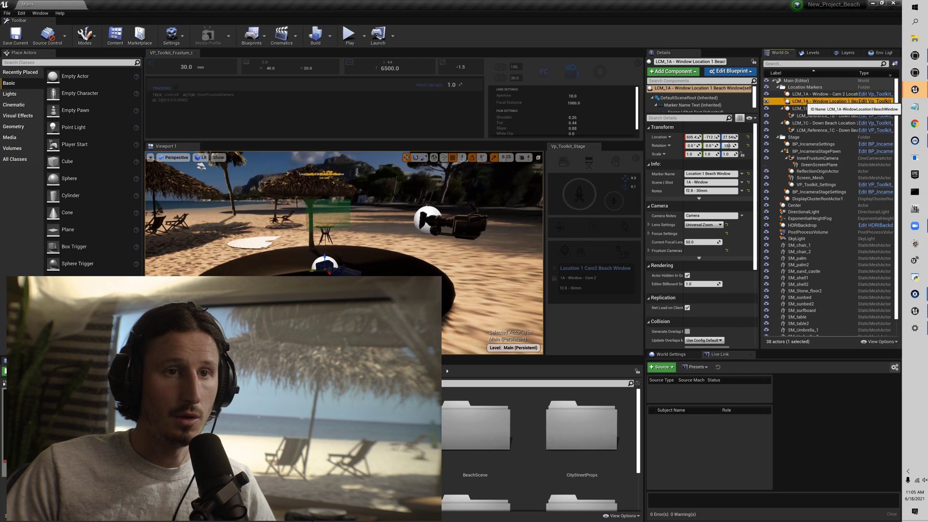
click(569, 73)
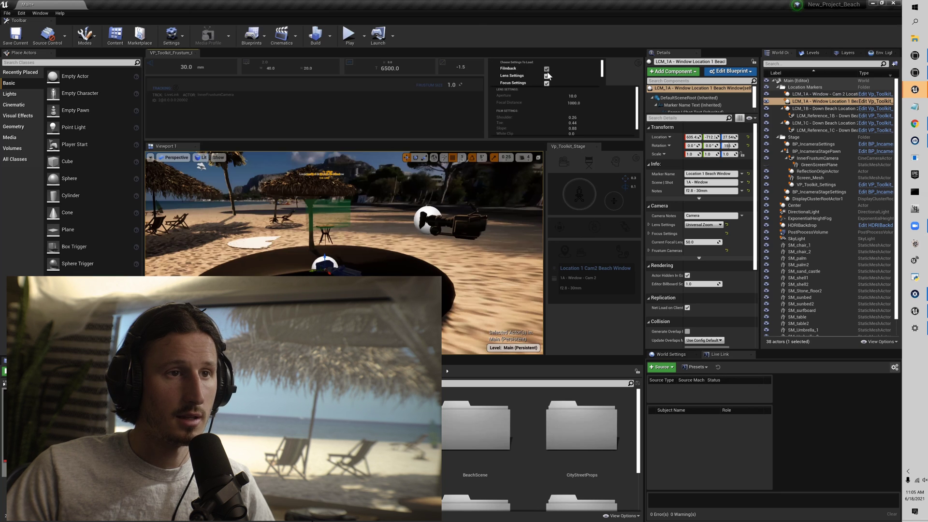
scroll(547, 84, down, 2)
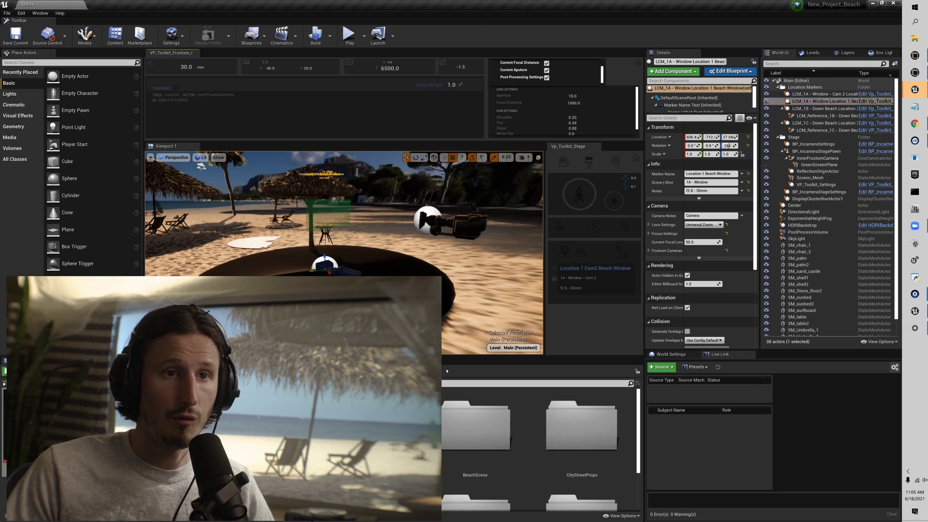
click(805, 101)
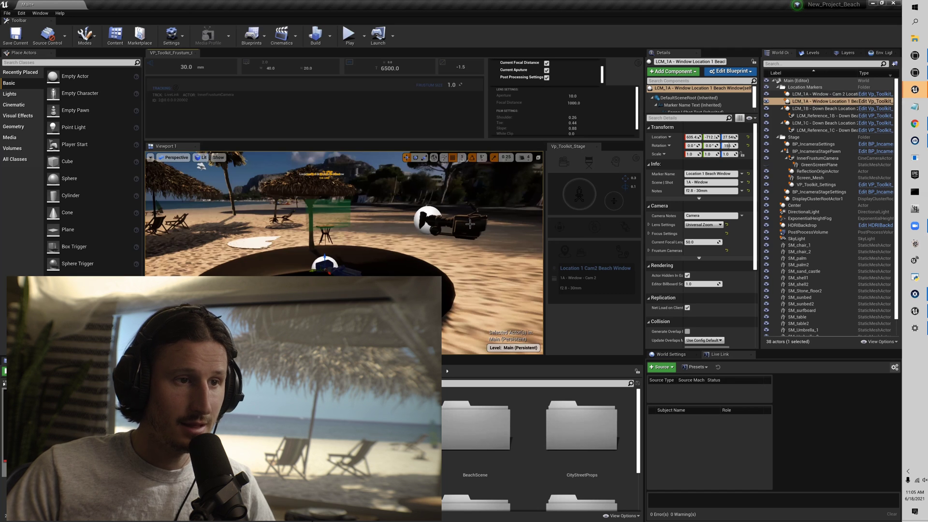
scroll(573, 78, down, 1)
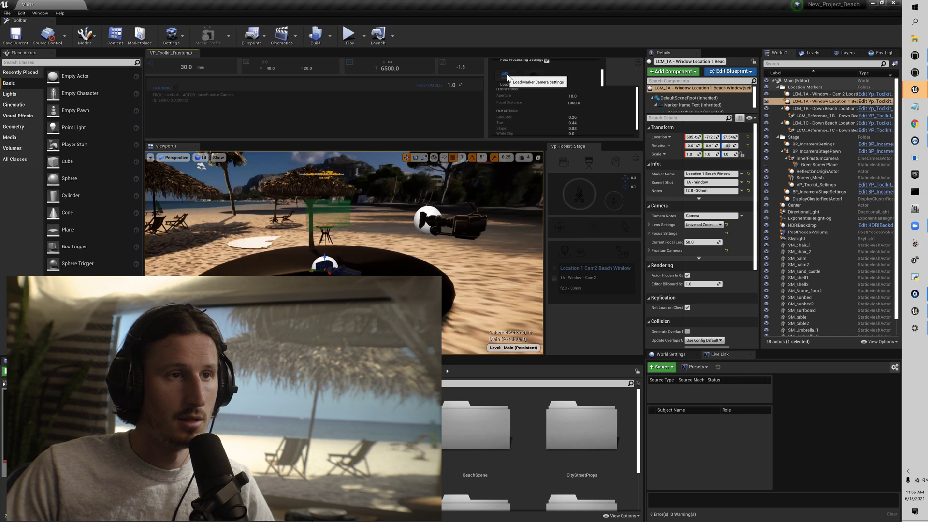
scroll(558, 76, up, 2)
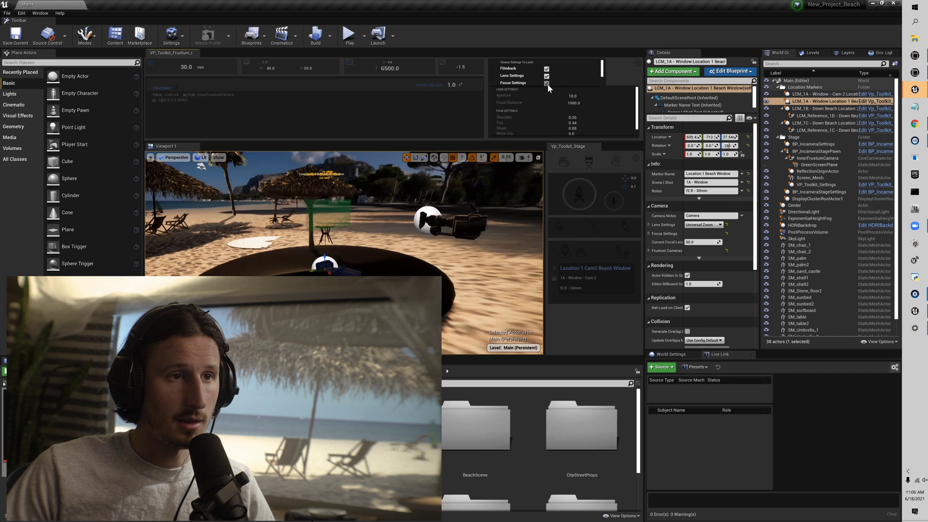
scroll(558, 76, down, 2)
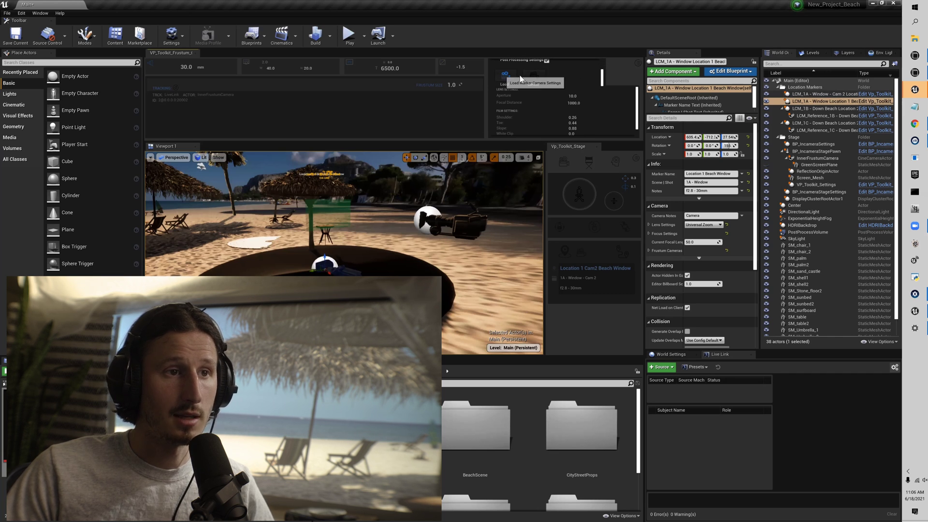
scroll(560, 70, up, 2)
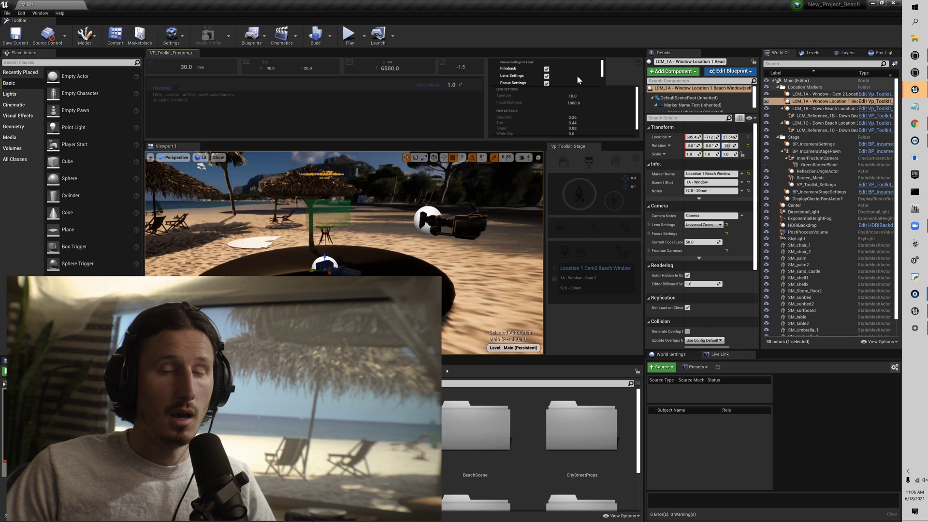
scroll(577, 79, down, 3)
scroll(578, 79, down, 2)
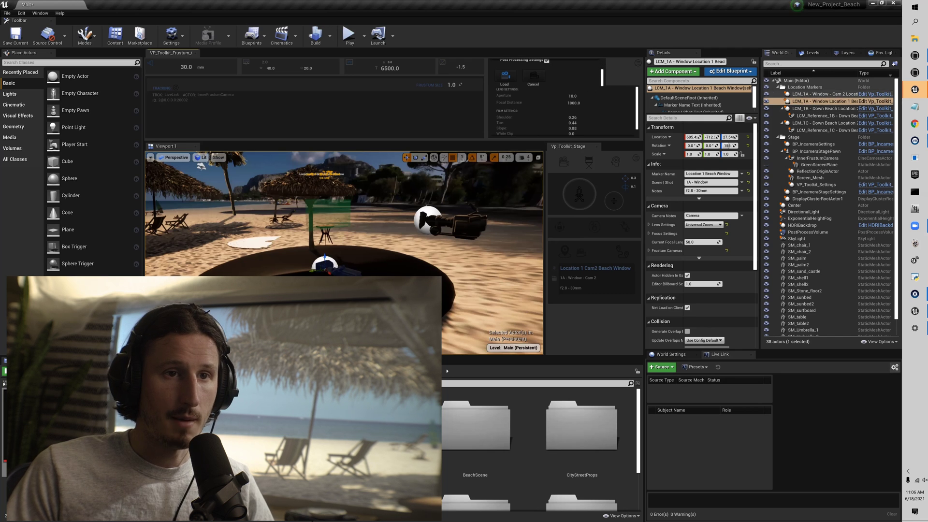
scroll(553, 73, up, 1)
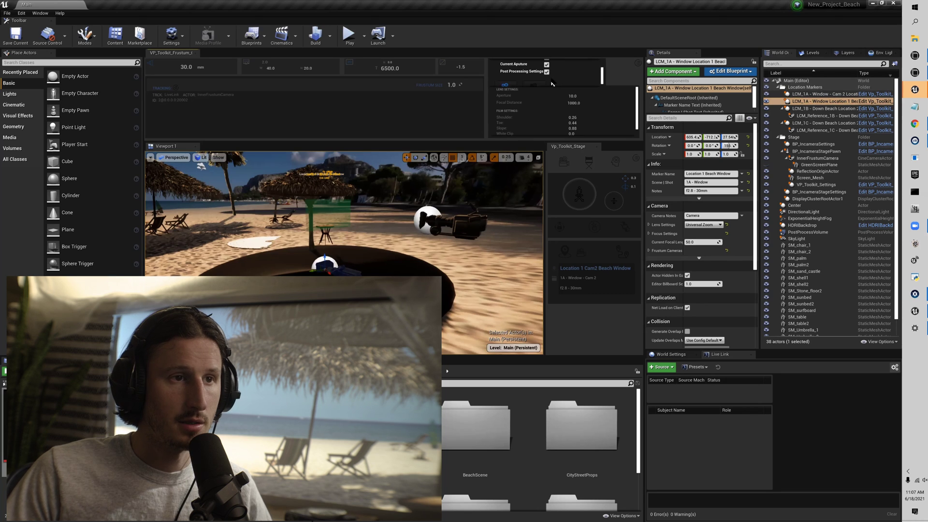
scroll(561, 79, down, 1)
Load the marker's 50 mm camera settings and drag the exposure from -1.5 to -1.0
click(552, 83)
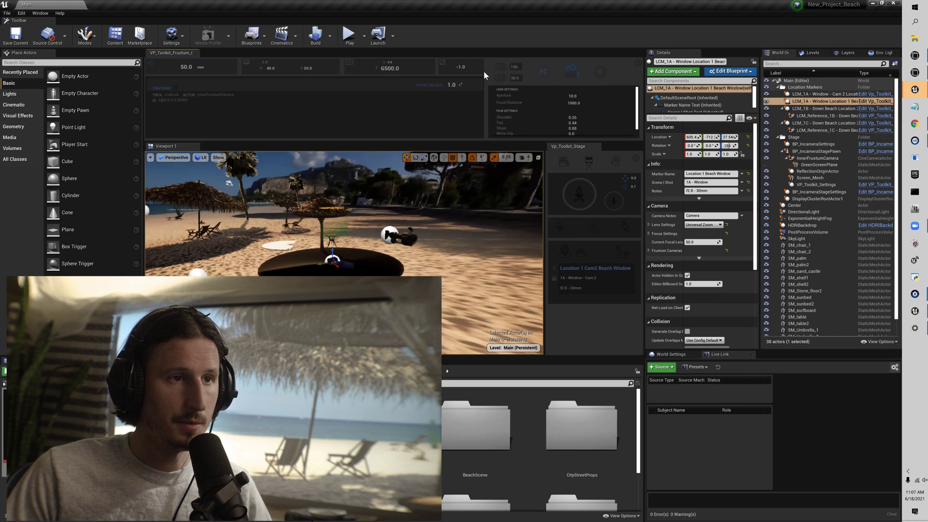
drag(463, 66, 456, 67)
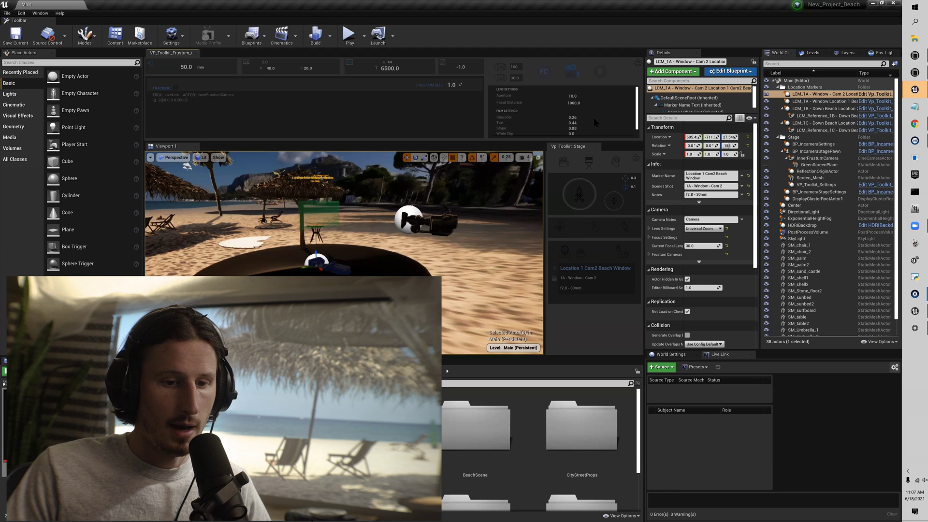
Edit the aperture field, then enter 30 mm as the InnerFrustumCamera focal length
click(573, 96)
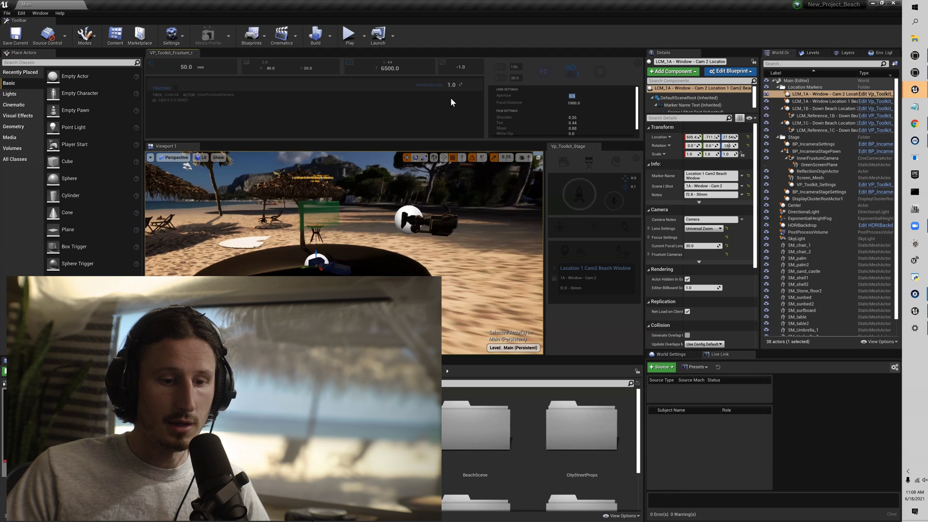
click(185, 67)
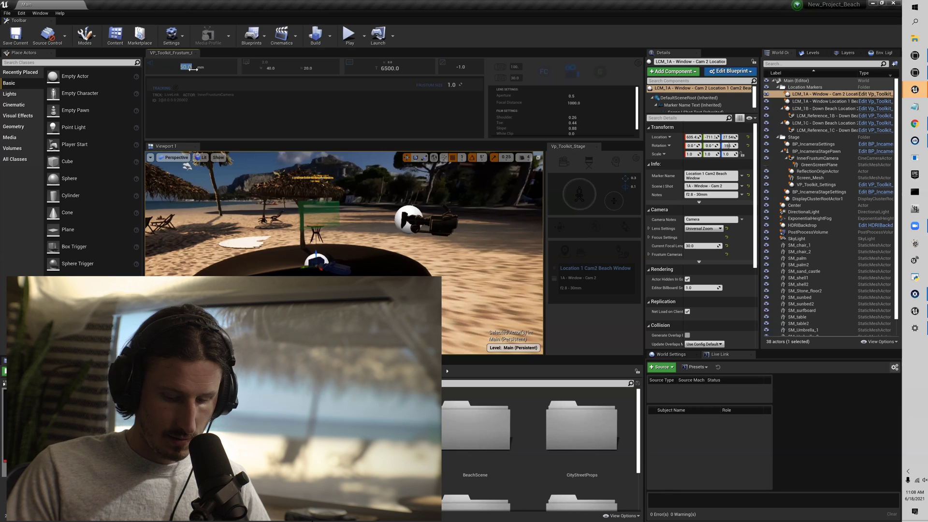
text(30)
key(Return)
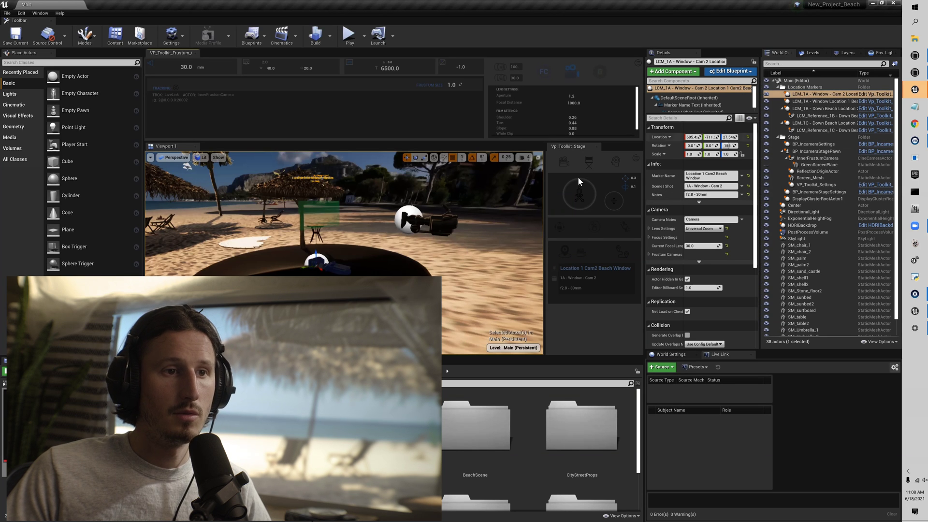
Set the InnerFrustumCamera's Actor to Track to Screen_Mesh with the eyedropper, then look around the beach
click(563, 166)
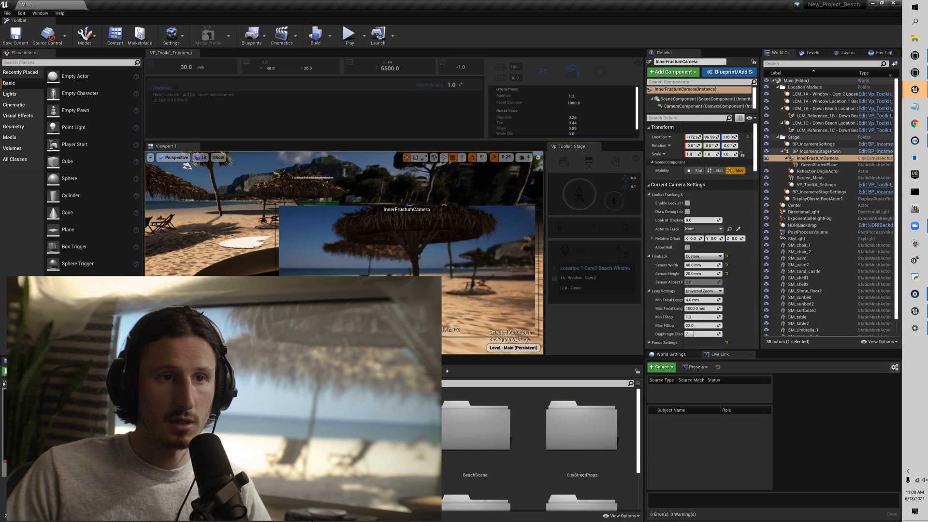
scroll(732, 265, down, 3)
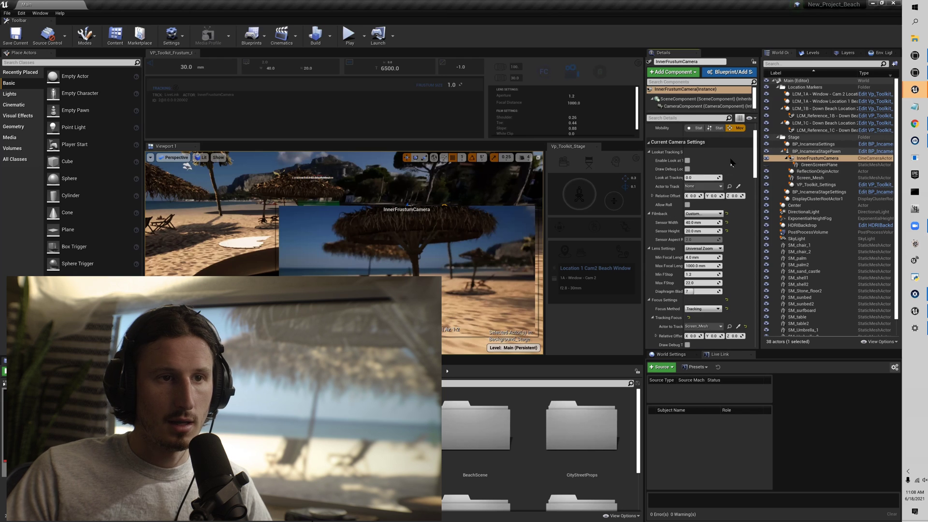
scroll(732, 265, down, 5)
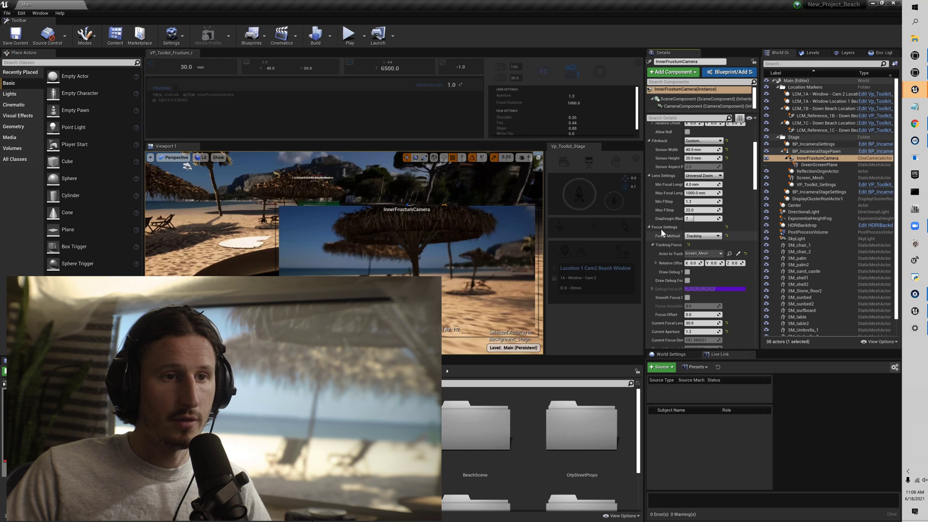
click(737, 253)
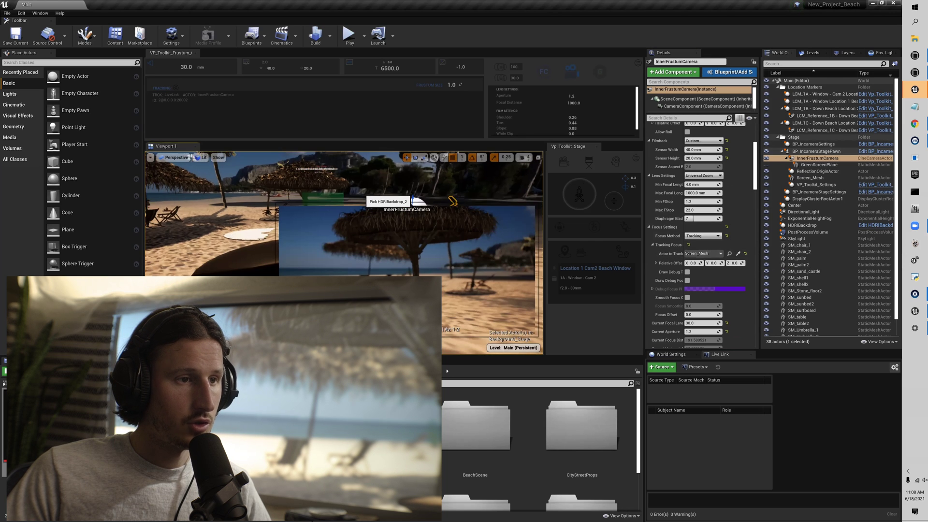
click(343, 175)
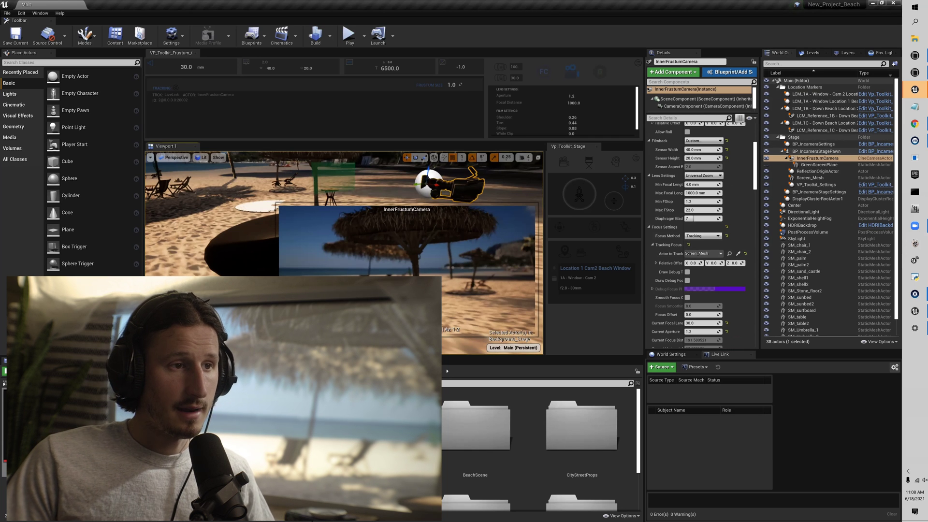
mouse_move(357, 181)
middle_down()
mouse_move(323, 177)
mouse_move(370, 181)
middle_up()
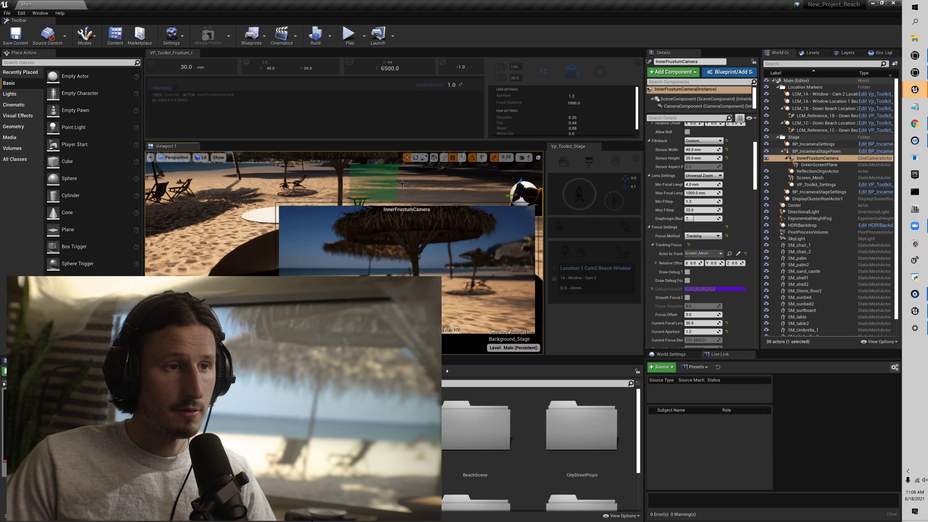
middle_drag(404, 185, 409, 185)
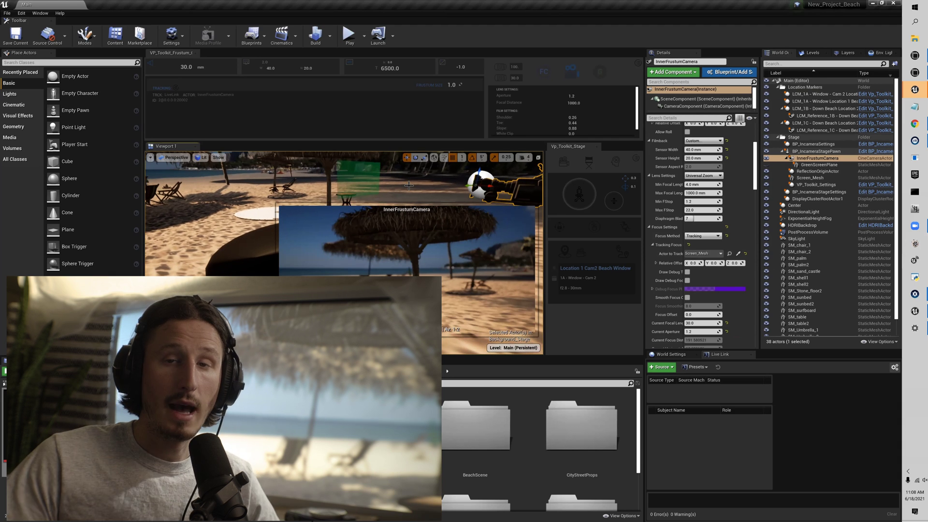
middle_drag(391, 181, 396, 185)
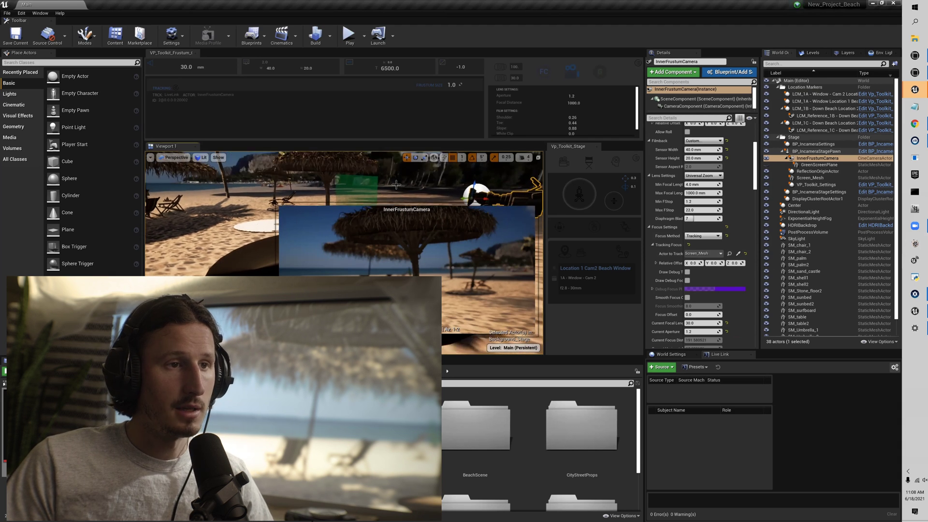
Try aperture values 10, 20 and 5, settling on an aperture of 3.0
click(577, 98)
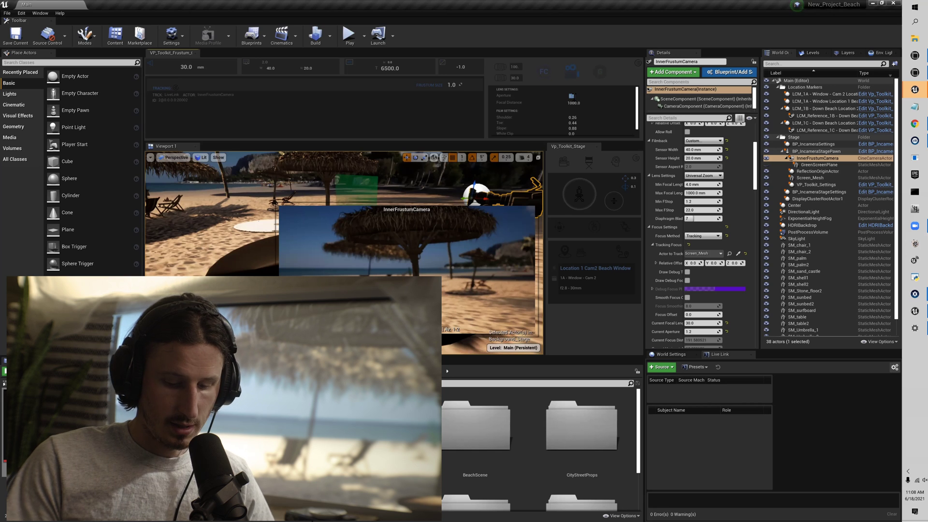
text(10)
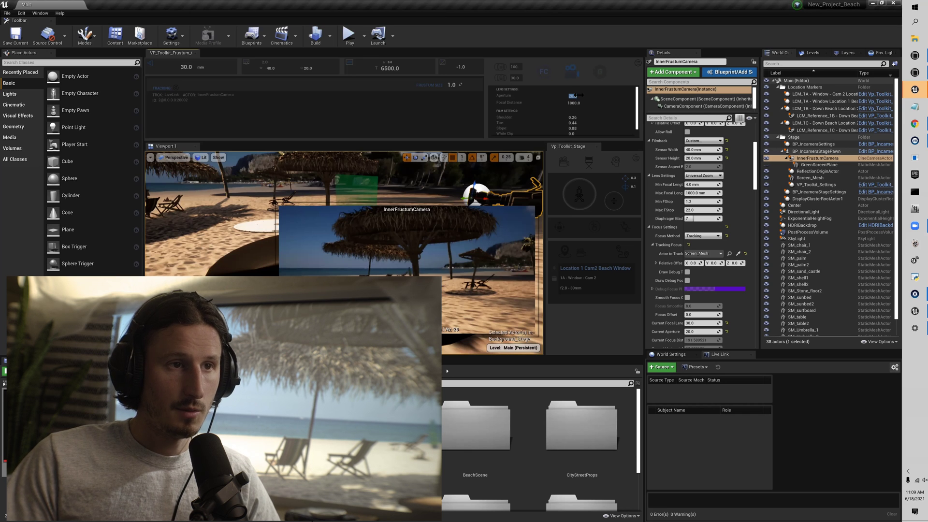
key(Return)
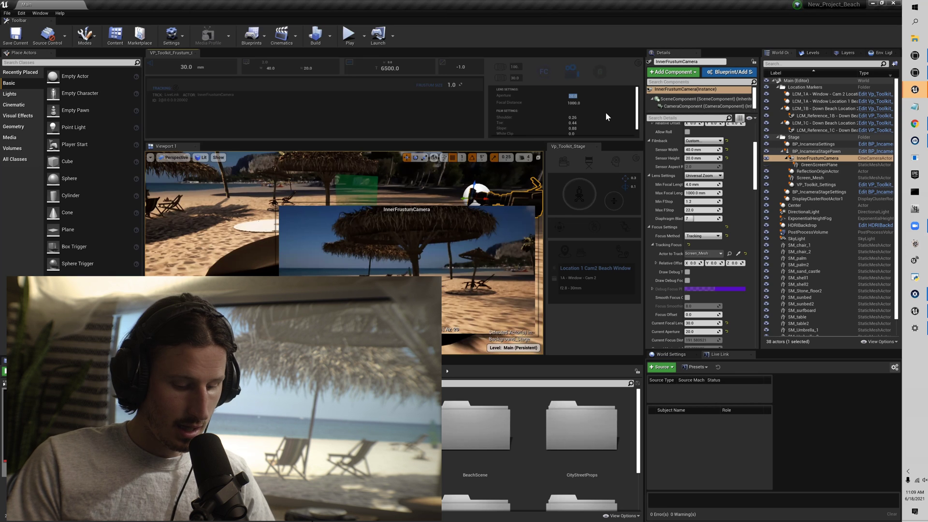
text(5)
key(Return)
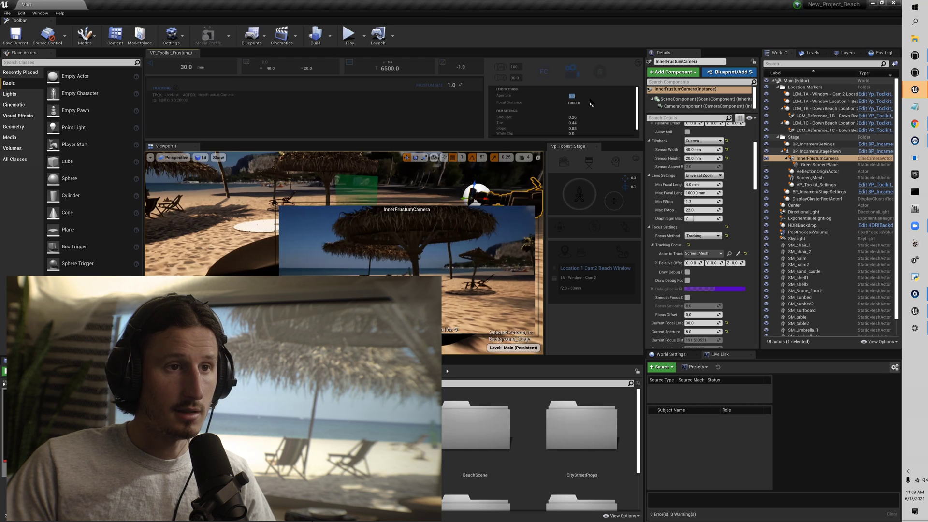
text(3)
key(Return)
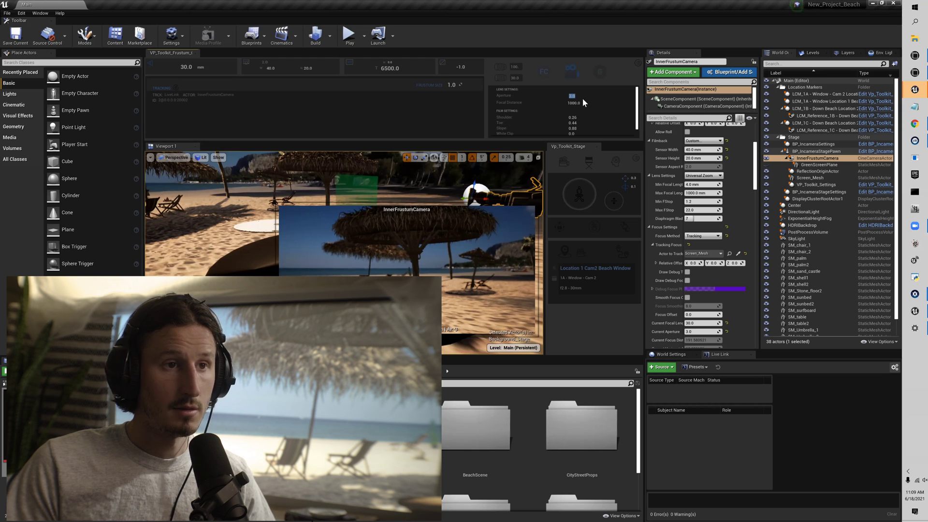
key(Tab)
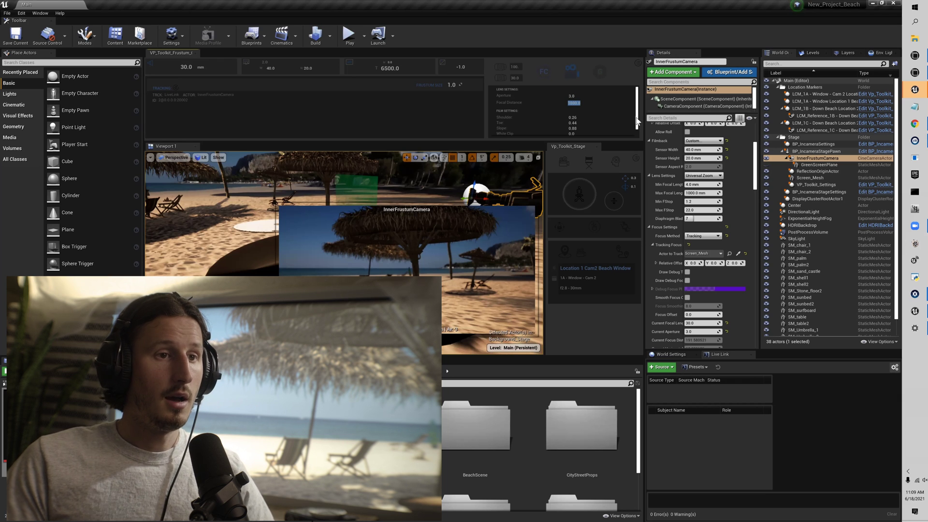
Collapse the Color Grading, Film and Lens groups in the Details Post Process section
scroll(683, 146, down, 2)
scroll(696, 193, down, 3)
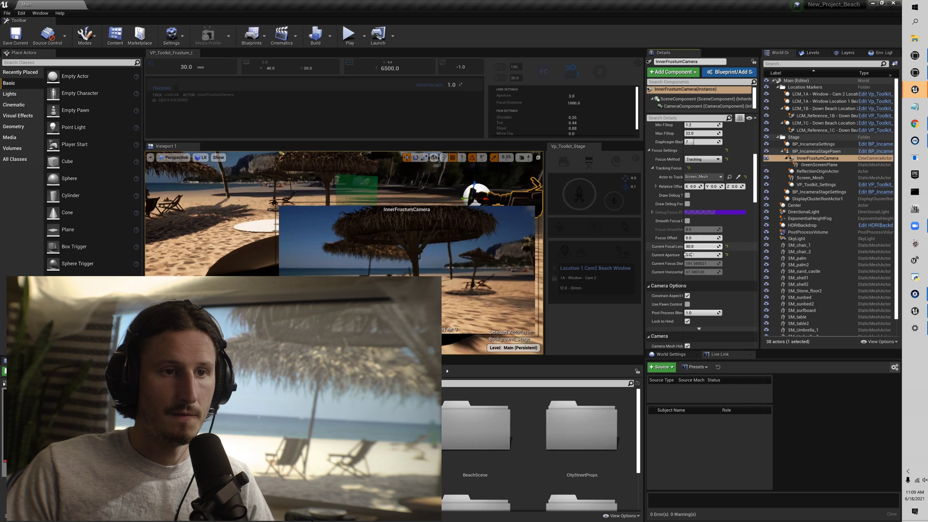
scroll(695, 232, up, 8)
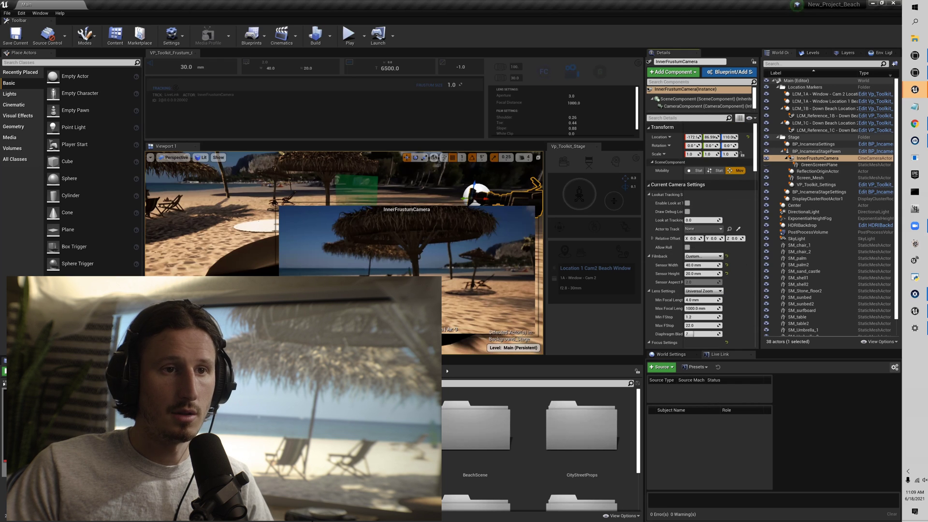
scroll(700, 235, down, 2)
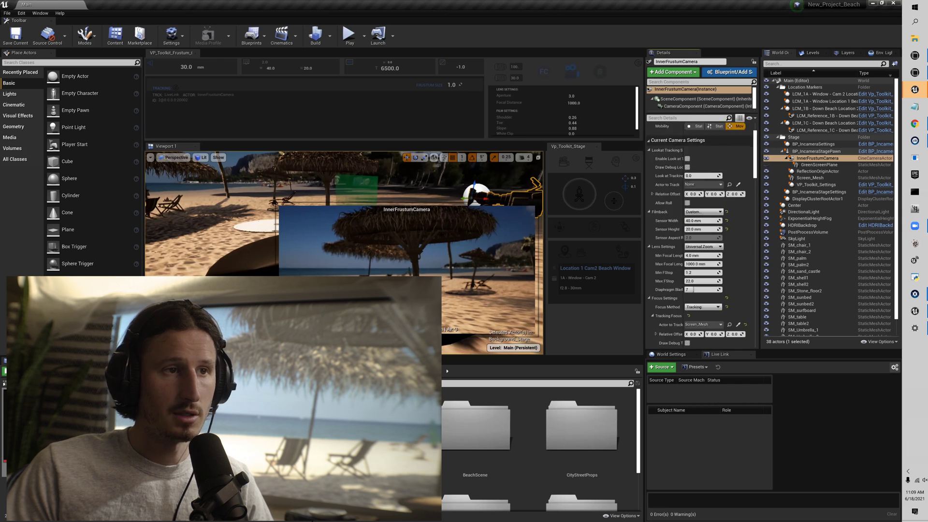
scroll(700, 235, up, 2)
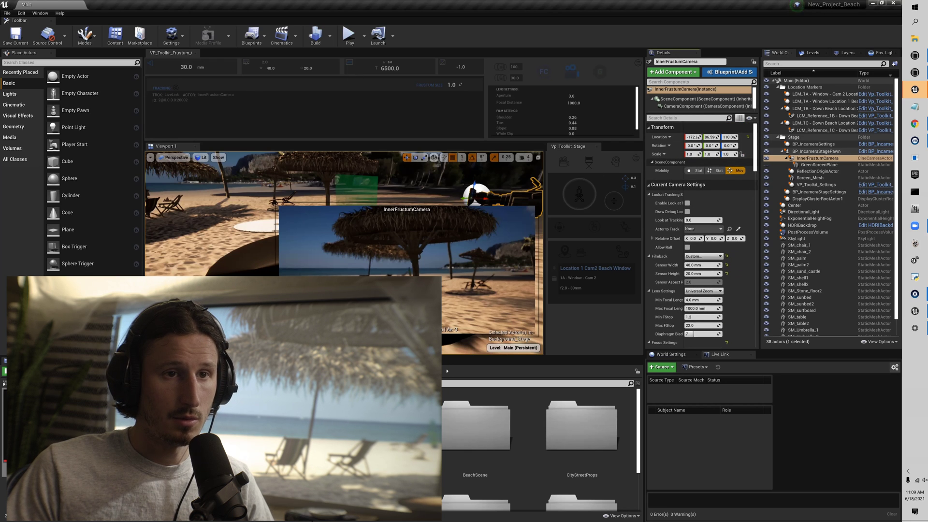
scroll(659, 222, down, 20)
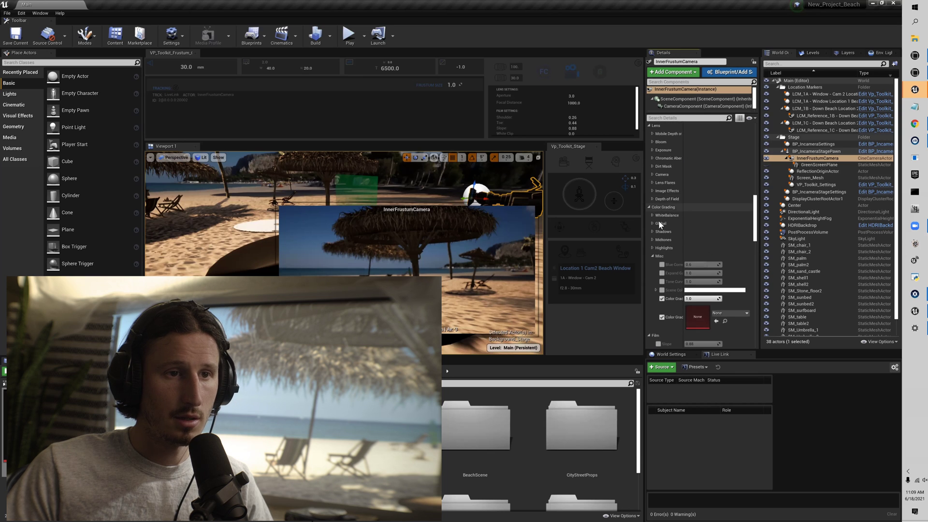
click(649, 207)
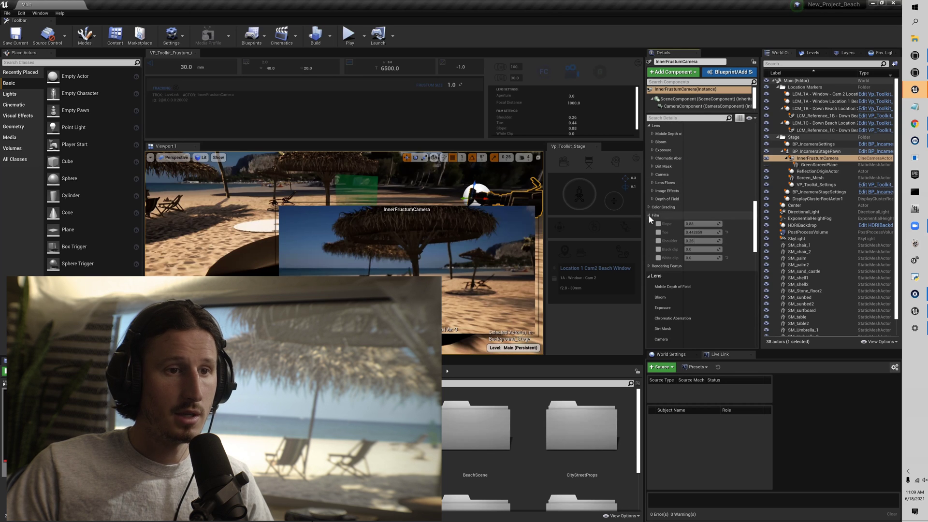
click(649, 215)
scroll(675, 216, up, 2)
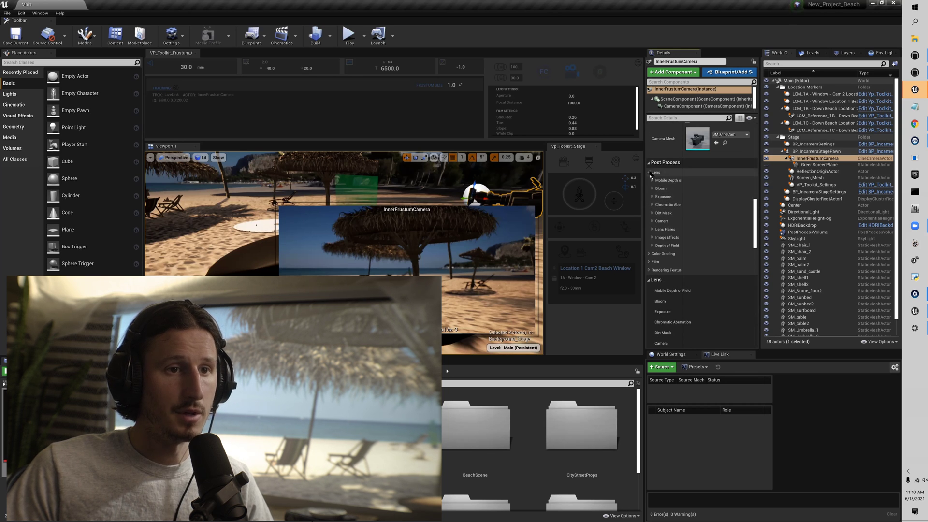
click(649, 173)
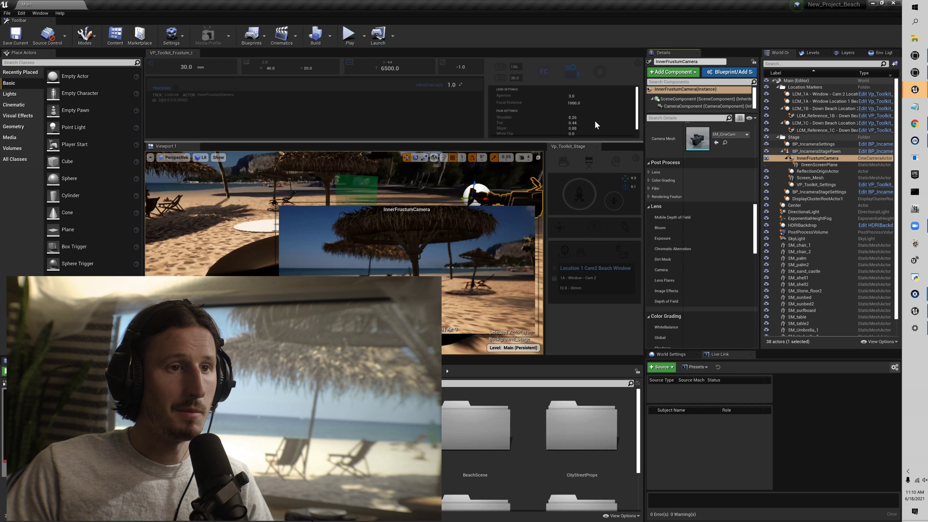
scroll(596, 121, down, 1)
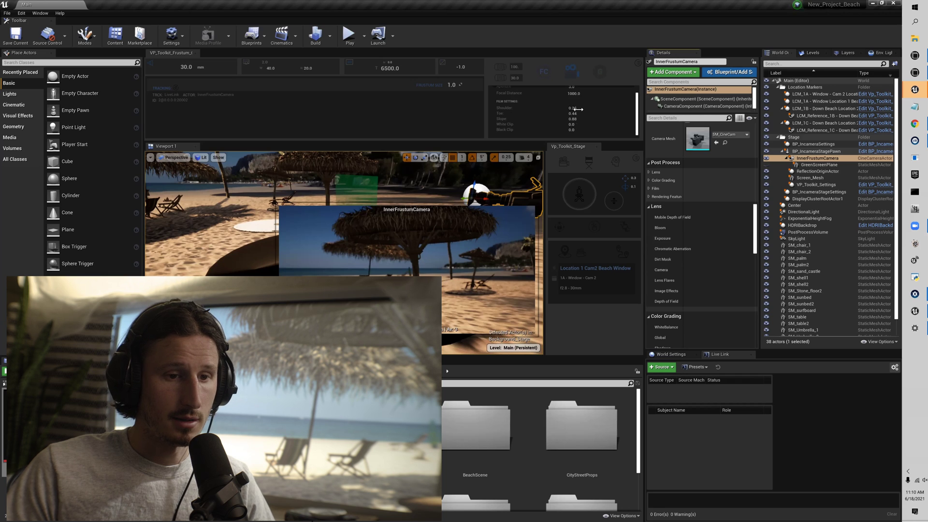
Set the film Shoulder value to 1 in the frustum widget's Film Settings
drag(574, 108, 576, 111)
click(576, 110)
text(1)
key(Return)
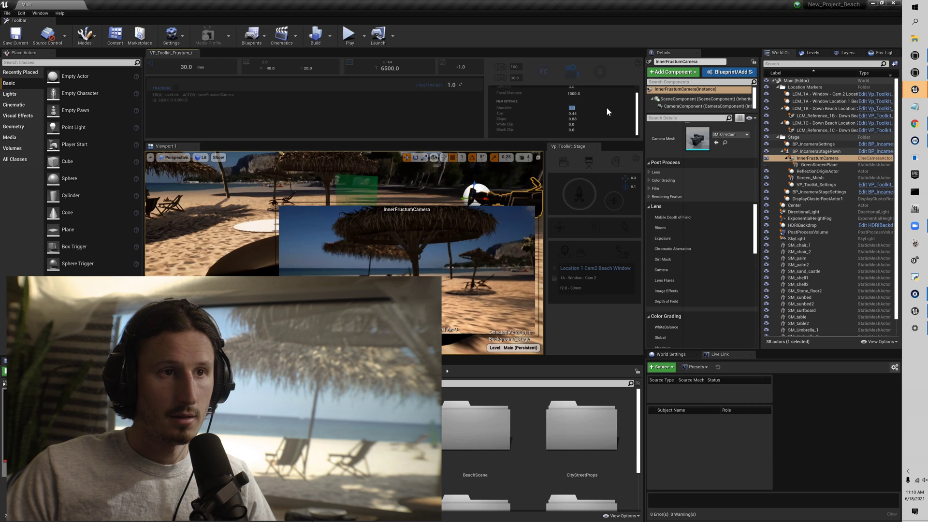